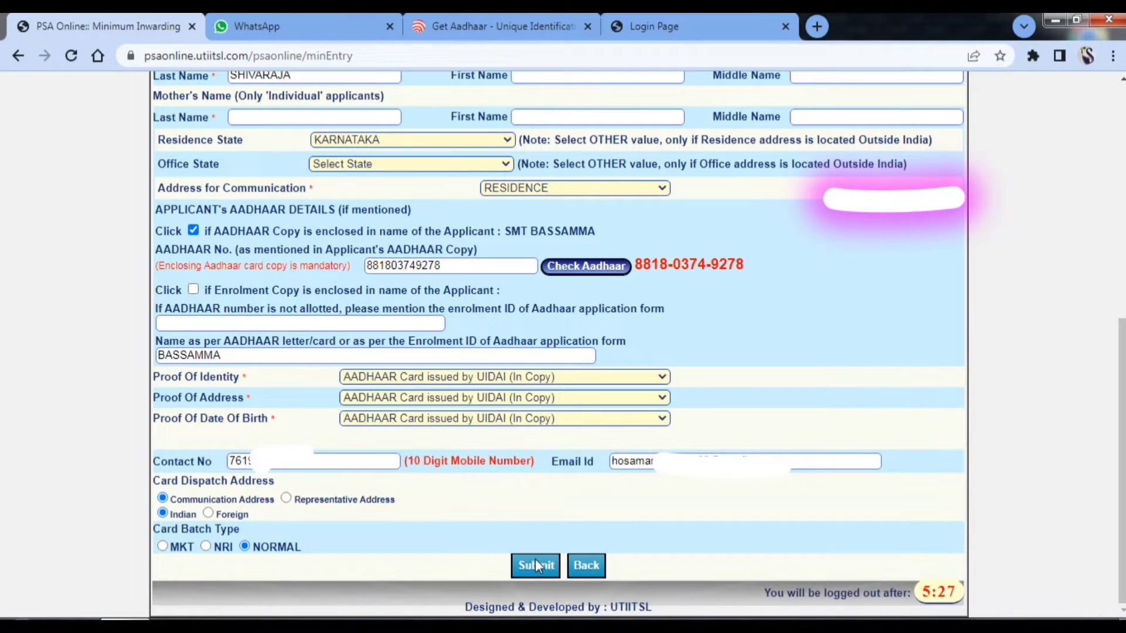
# - Submit the inwarding form and save its receipt as PDF in D:\PAN CARD\<applicant folder>
pyautogui.click(535, 566)
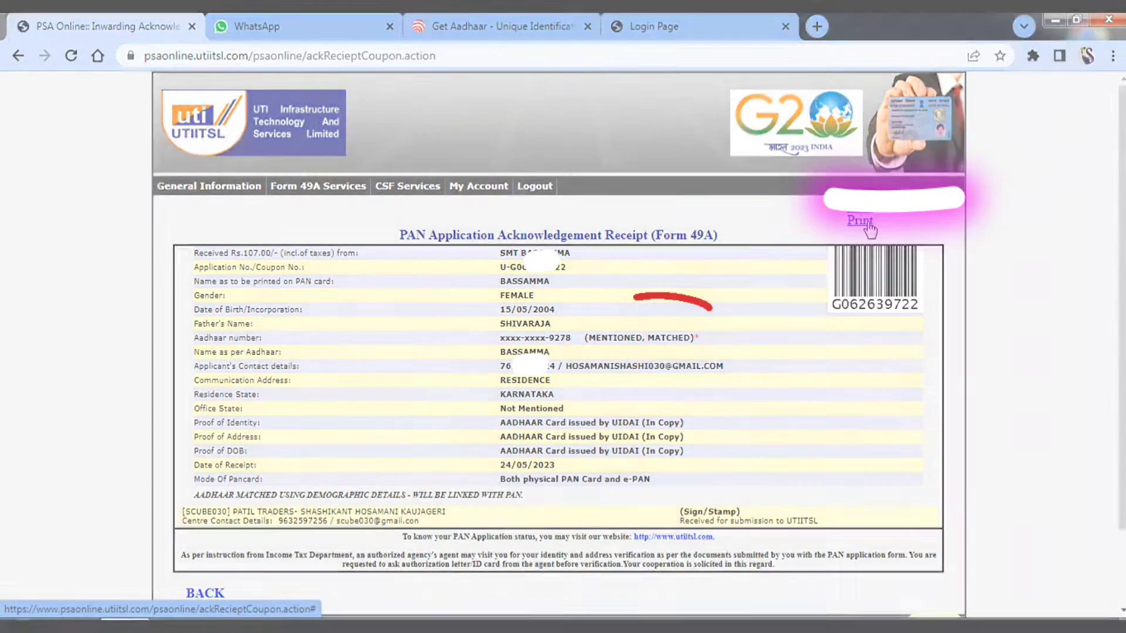
pyautogui.click(862, 223)
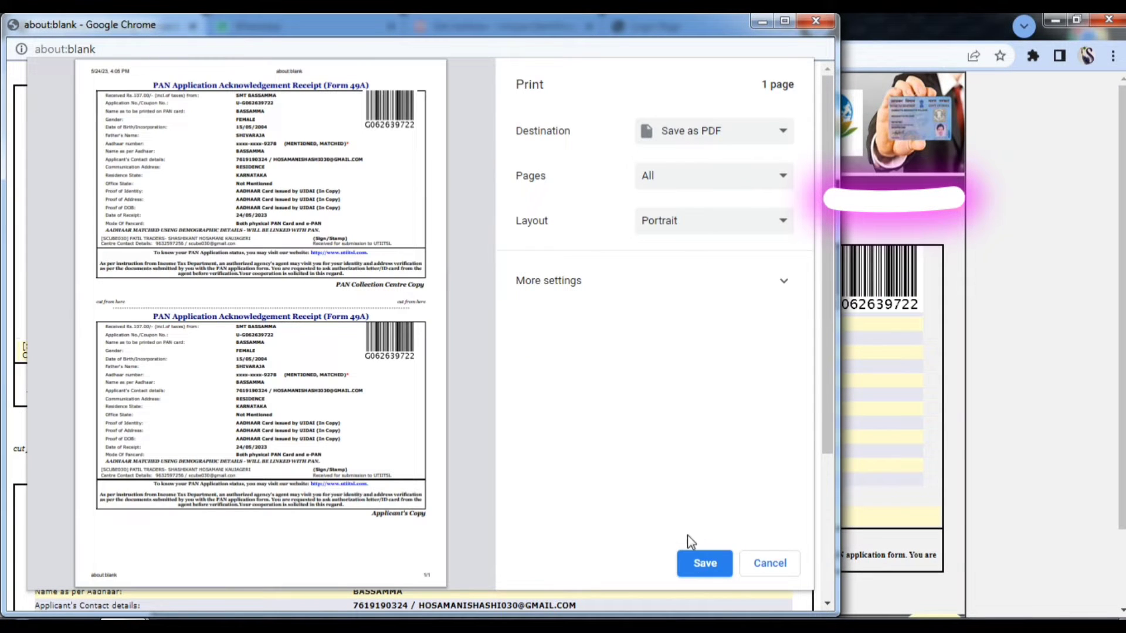
pyautogui.click(706, 564)
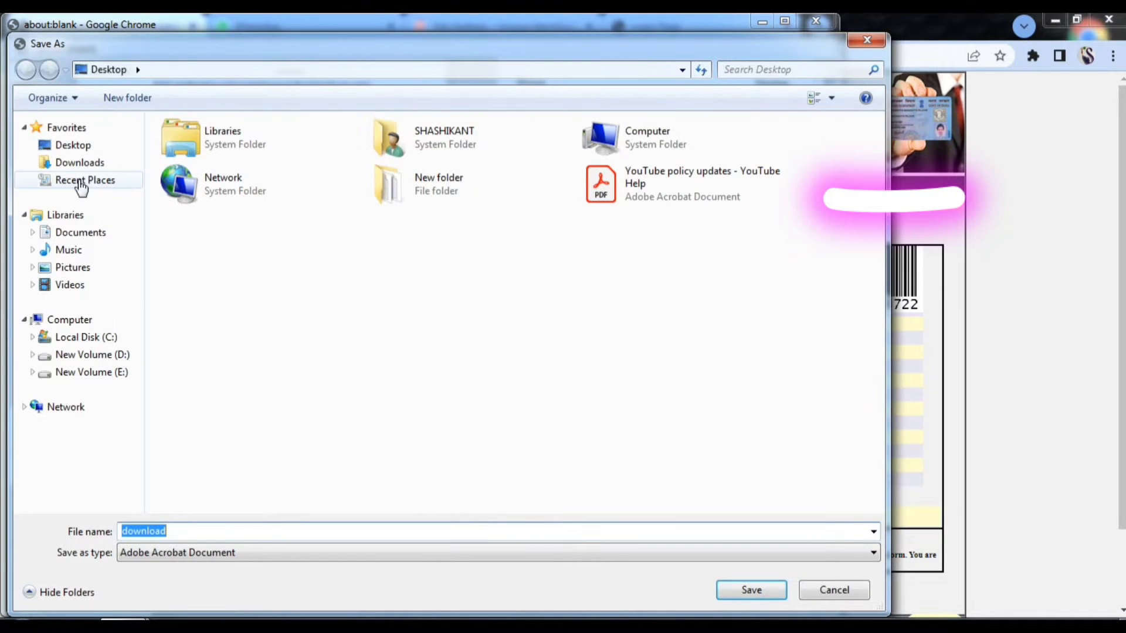
pyautogui.click(99, 355)
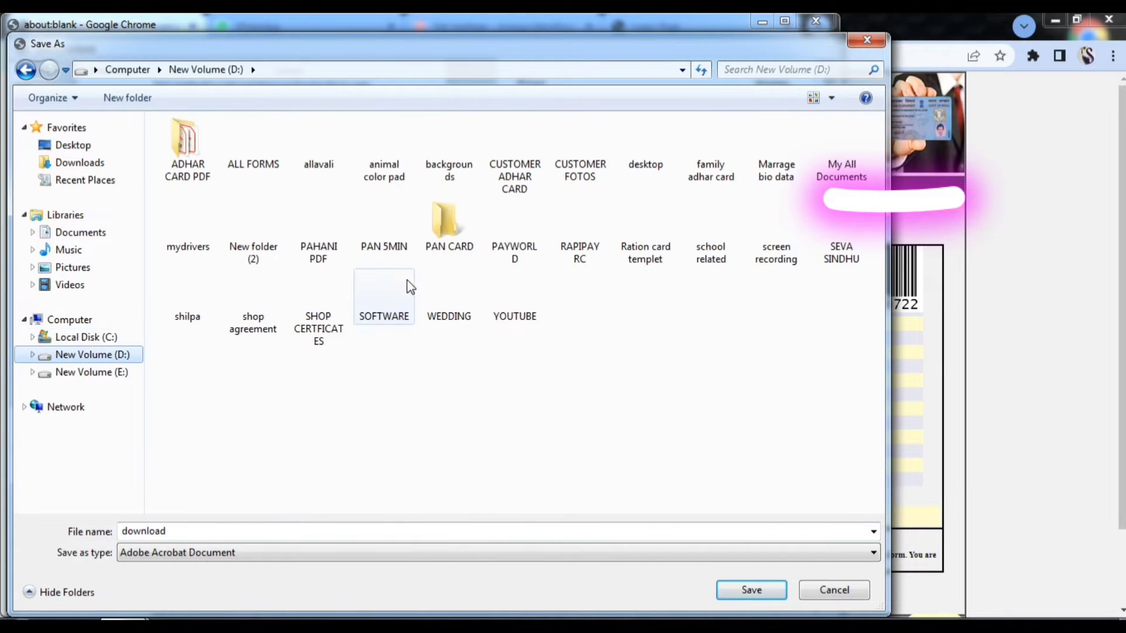
pyautogui.doubleClick(448, 232)
pyautogui.doubleClick(200, 147)
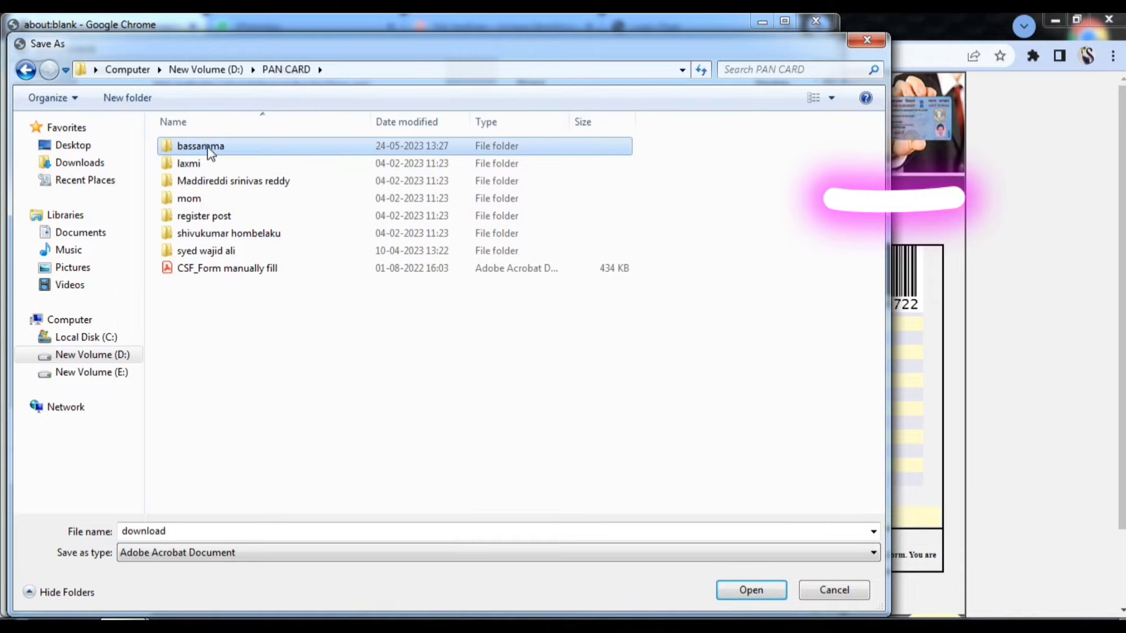
pyautogui.click(736, 586)
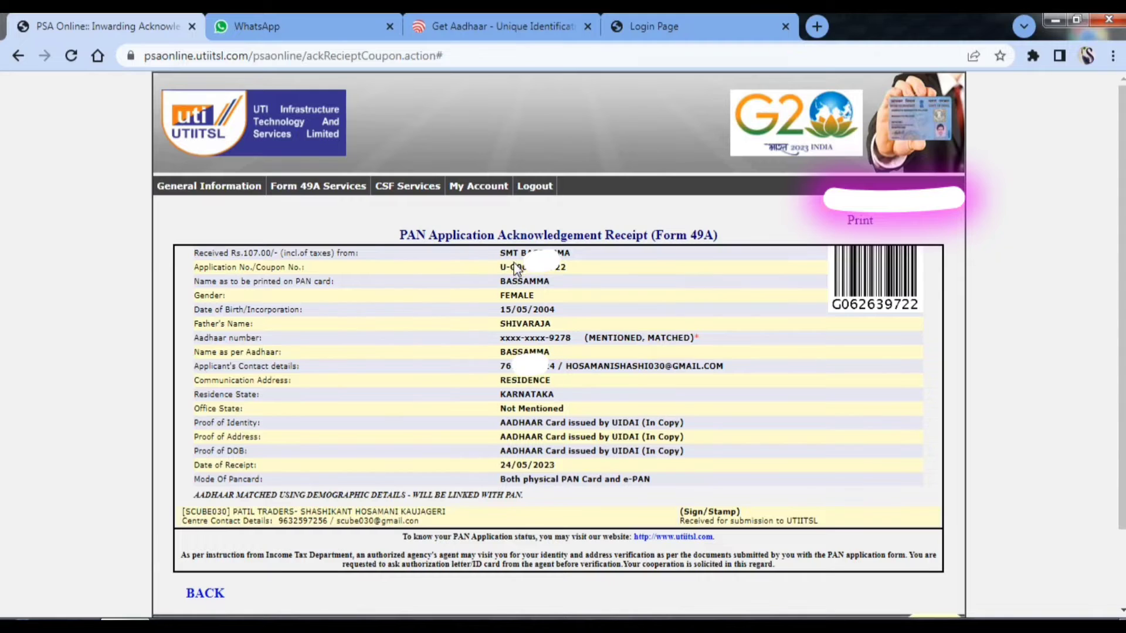
# - Select and copy the Application No. shown on the acknowledgement receipt
pyautogui.moveTo(500, 267); pyautogui.dragTo(570, 265)
pyautogui.scroll(-3, 673, 298)
pyautogui.scroll(3, 672, 298)
pyautogui.scroll(-3, 673, 298)
pyautogui.scroll(-1, 509, 355)
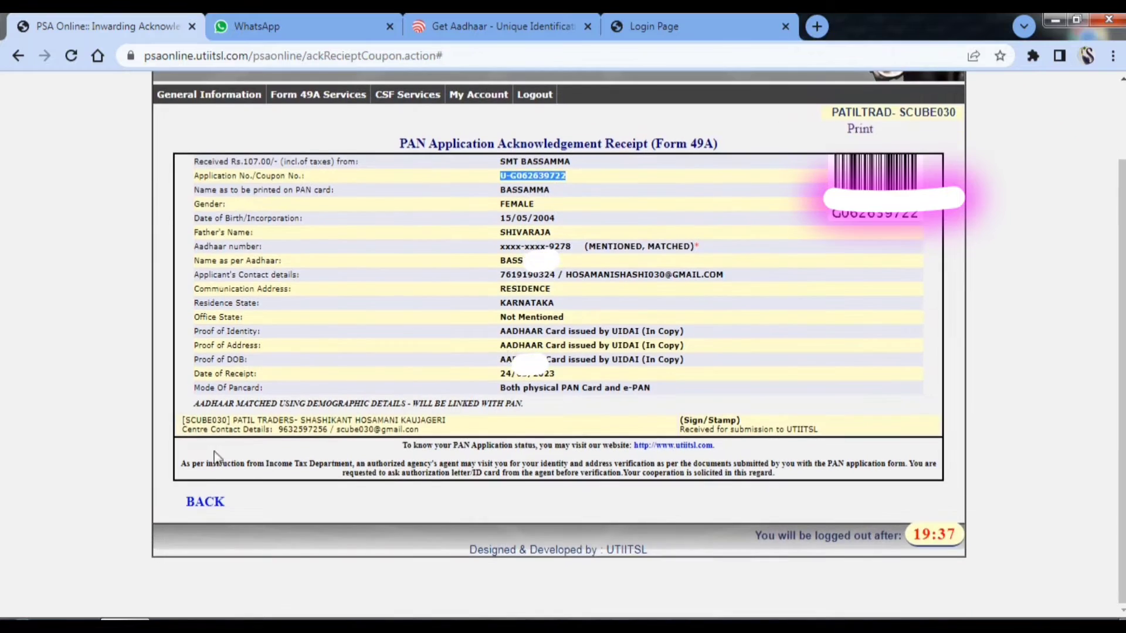
# - Return to the home page and go to Form 49A Services > Main Form Entry
pyautogui.click(203, 503)
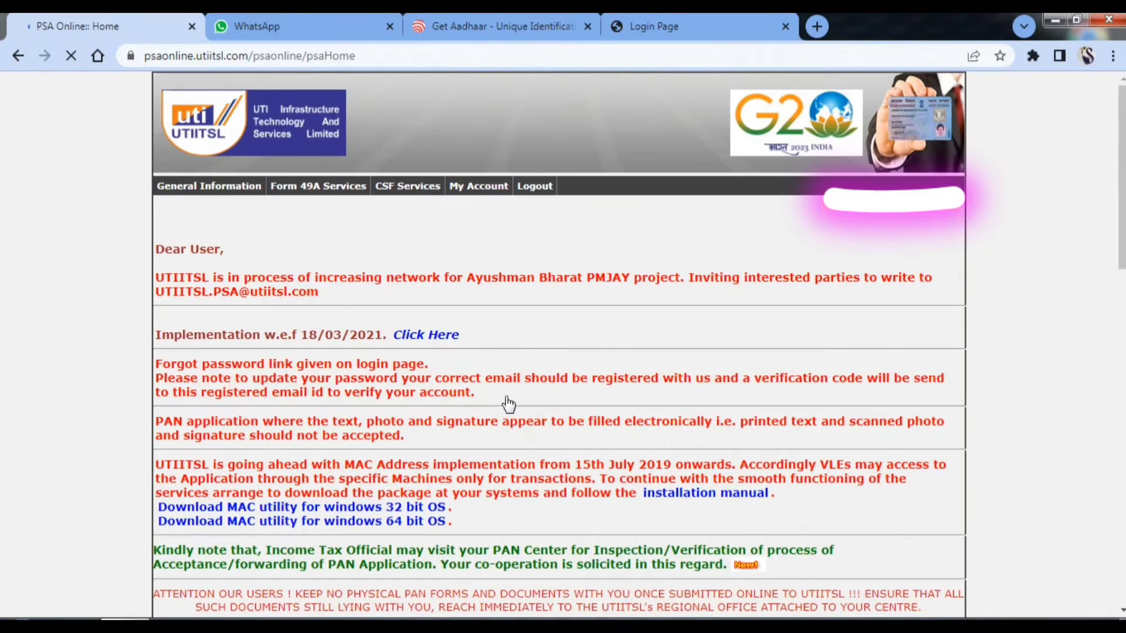
pyautogui.click(335, 186)
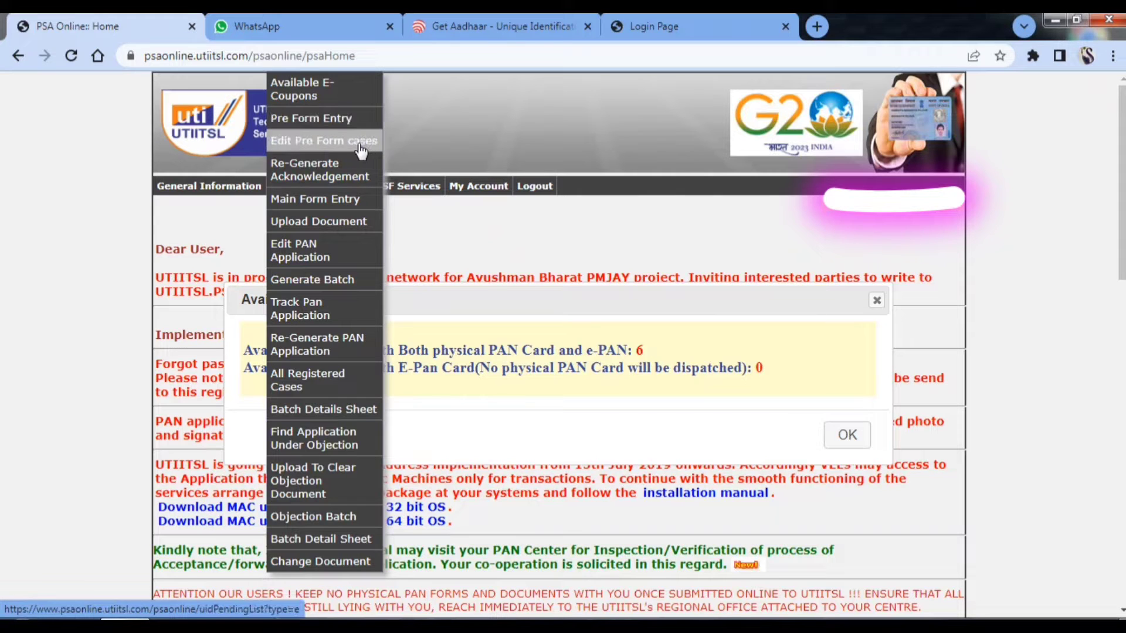
pyautogui.click(347, 200)
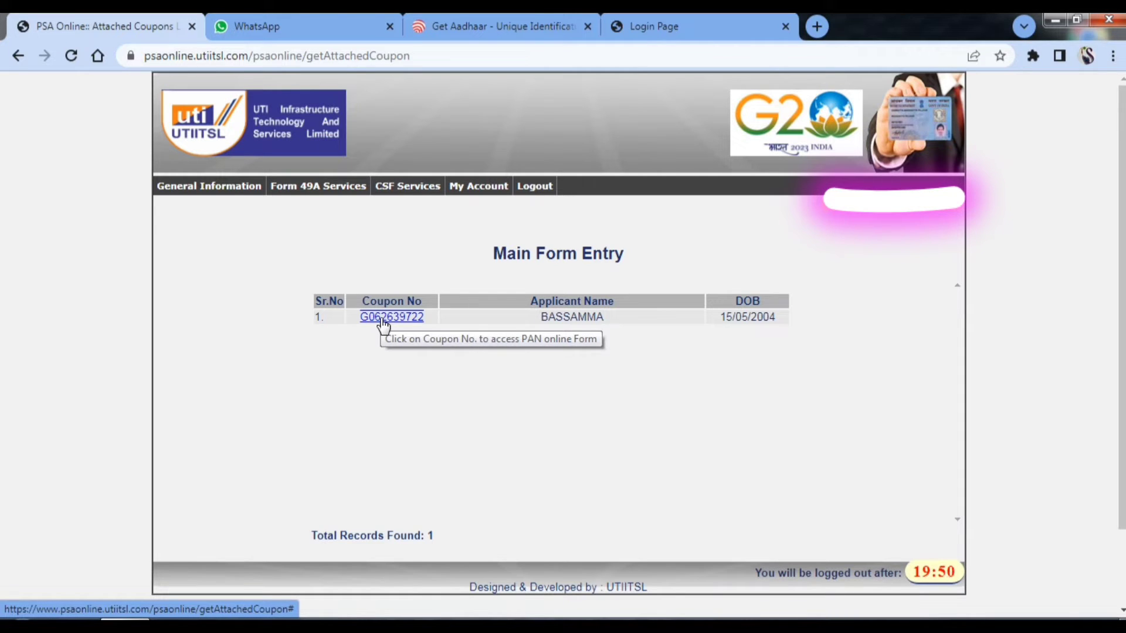
# - Open the coupon's Form 49A, dismiss the Aadhaar-matched alert, and reach the section 7 Flat/Door field
pyautogui.click(382, 318)
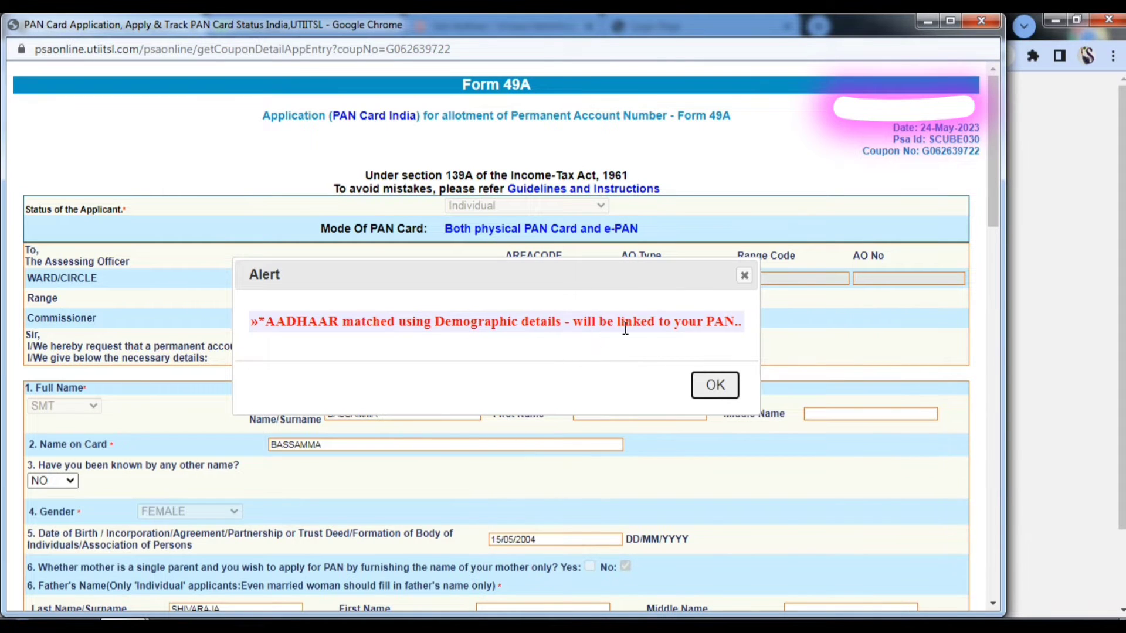
pyautogui.click(721, 387)
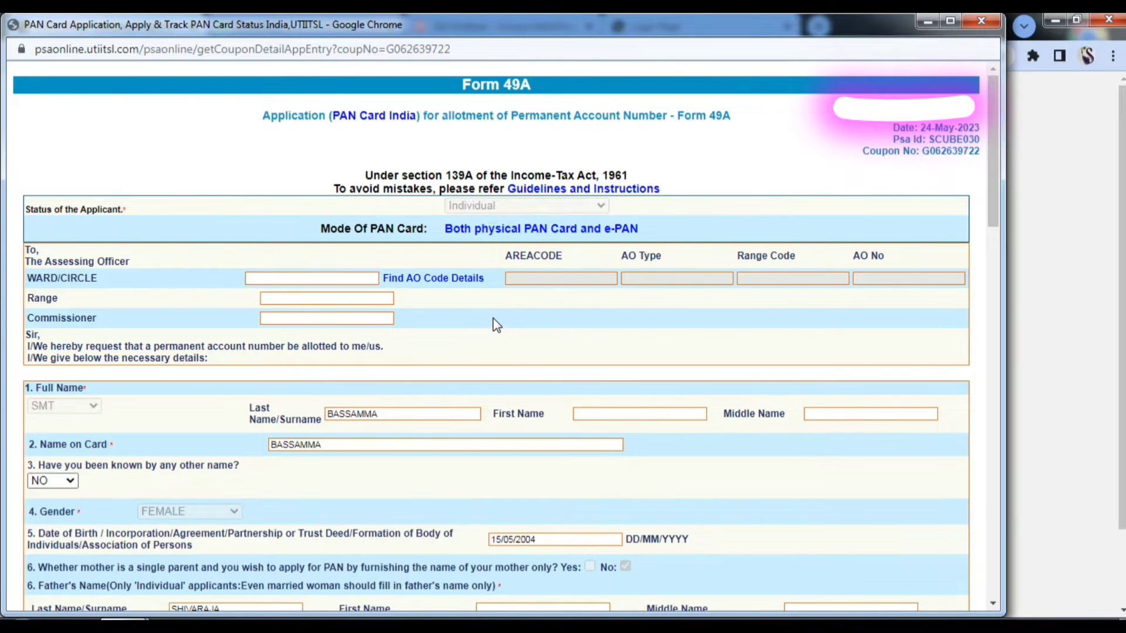
pyautogui.scroll(-5, 493, 319)
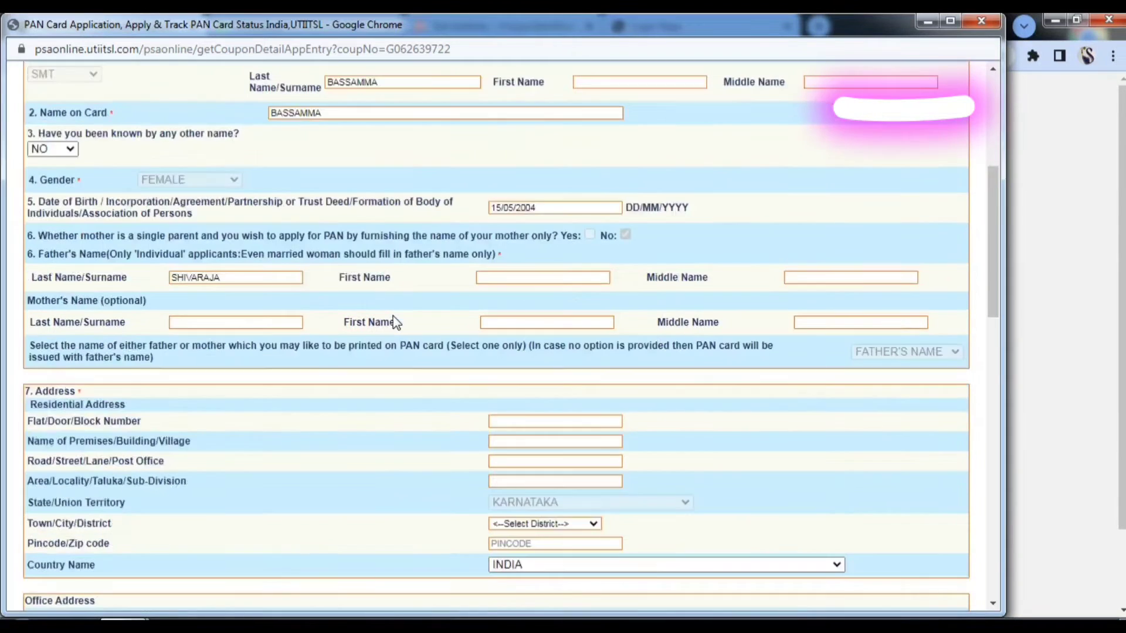
pyautogui.scroll(-2, 390, 381)
pyautogui.scroll(2, 389, 381)
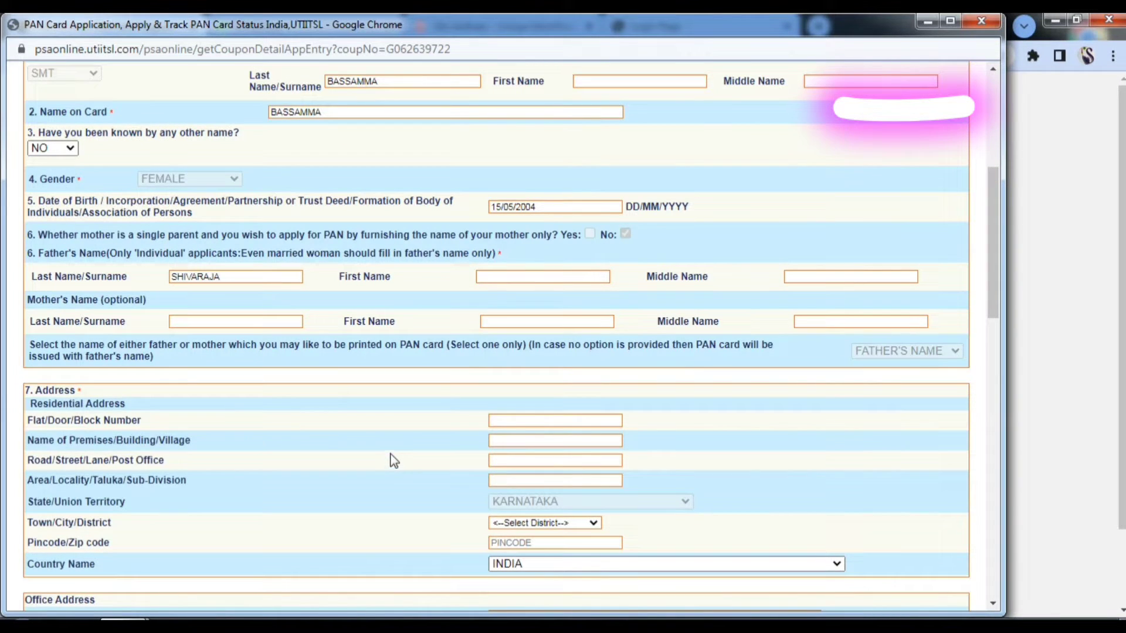
pyautogui.scroll(-3, 299, 433)
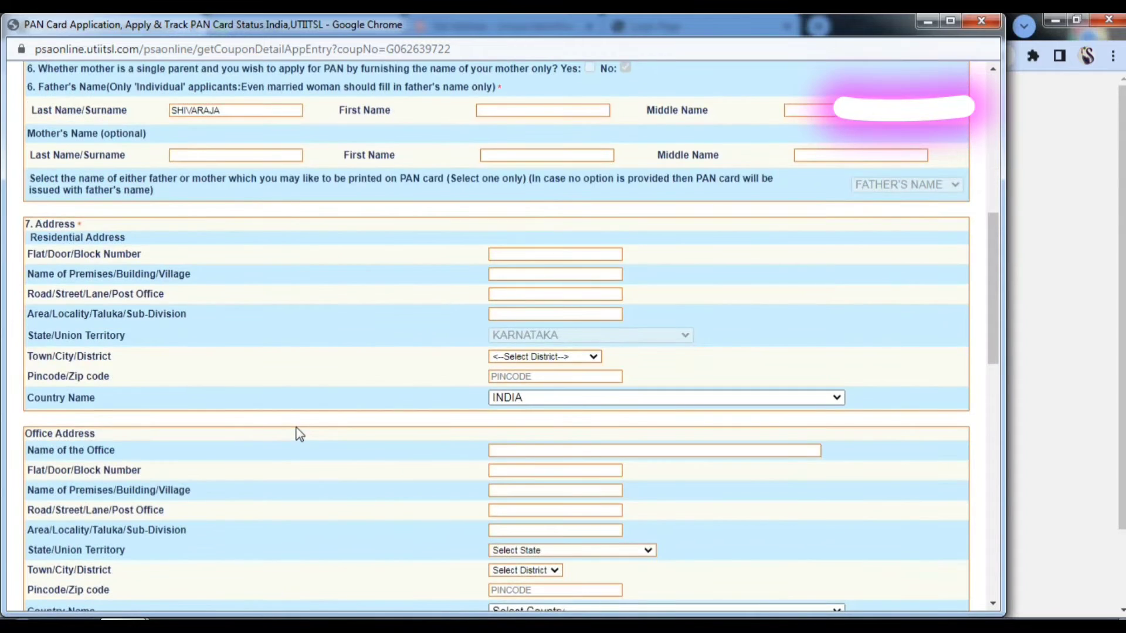
pyautogui.scroll(-2, 299, 434)
pyautogui.click(539, 171)
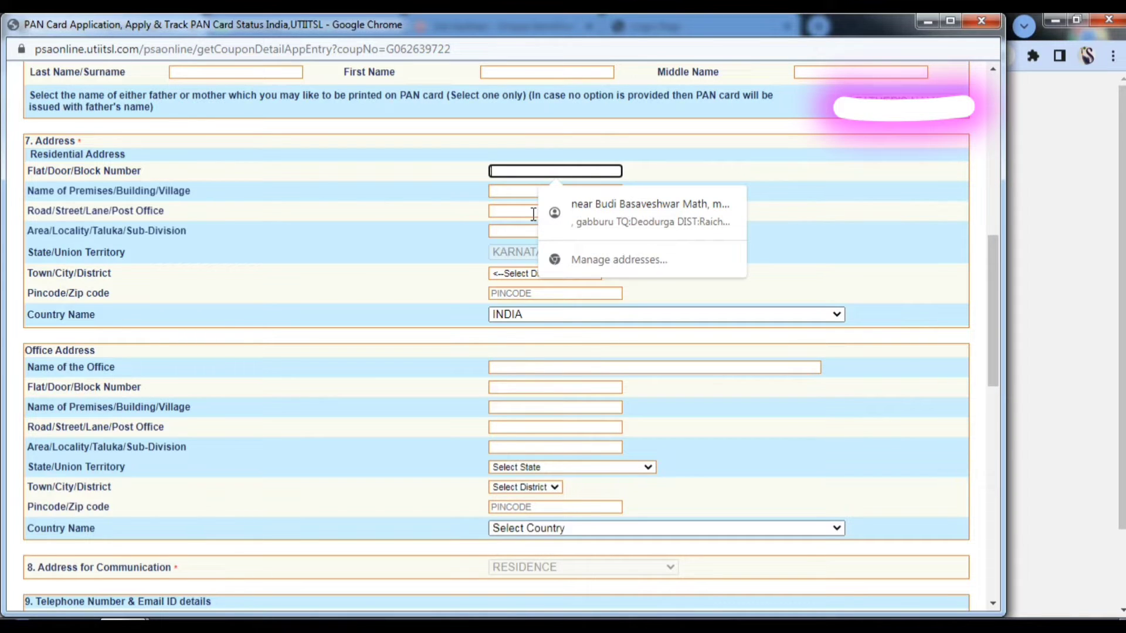
# - Fill the flat/door, premises/village, road and area/taluka lines of the applicant's residential address in capitals
pyautogui.write('d/c')
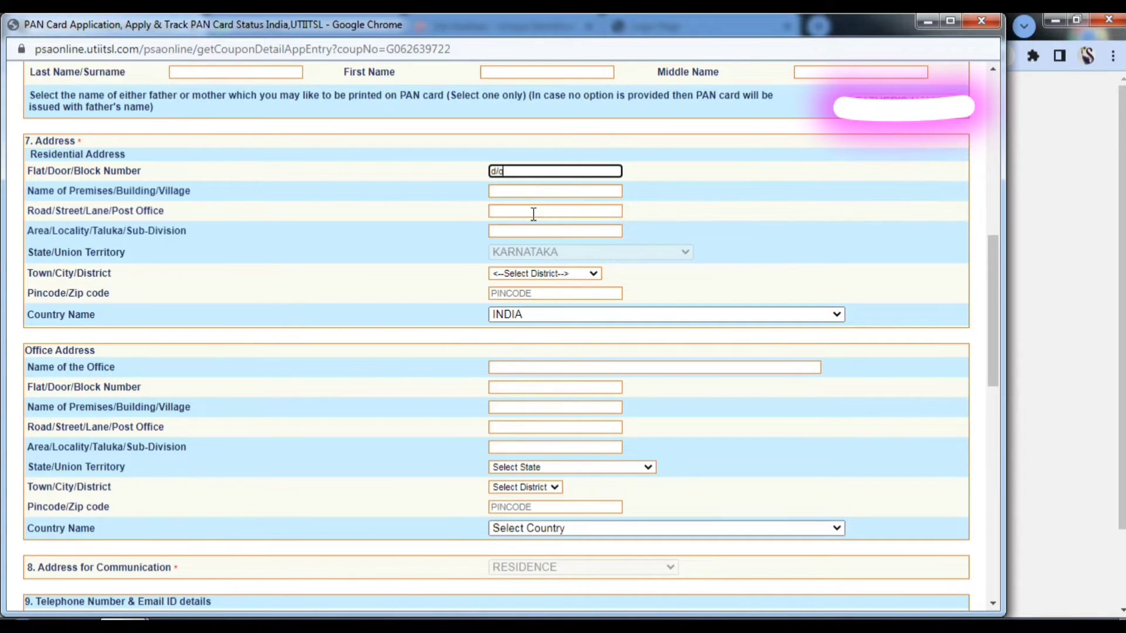
pyautogui.press('BackSpace')
pyautogui.press('BackSpace')
pyautogui.press('BackSpace')
pyautogui.press('capslock')
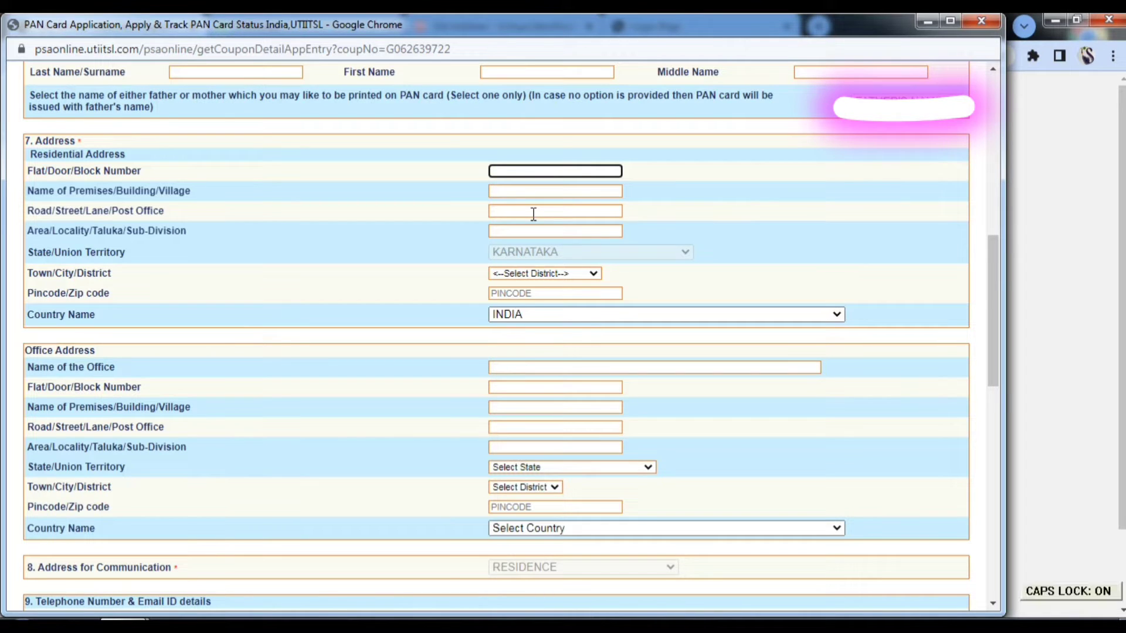
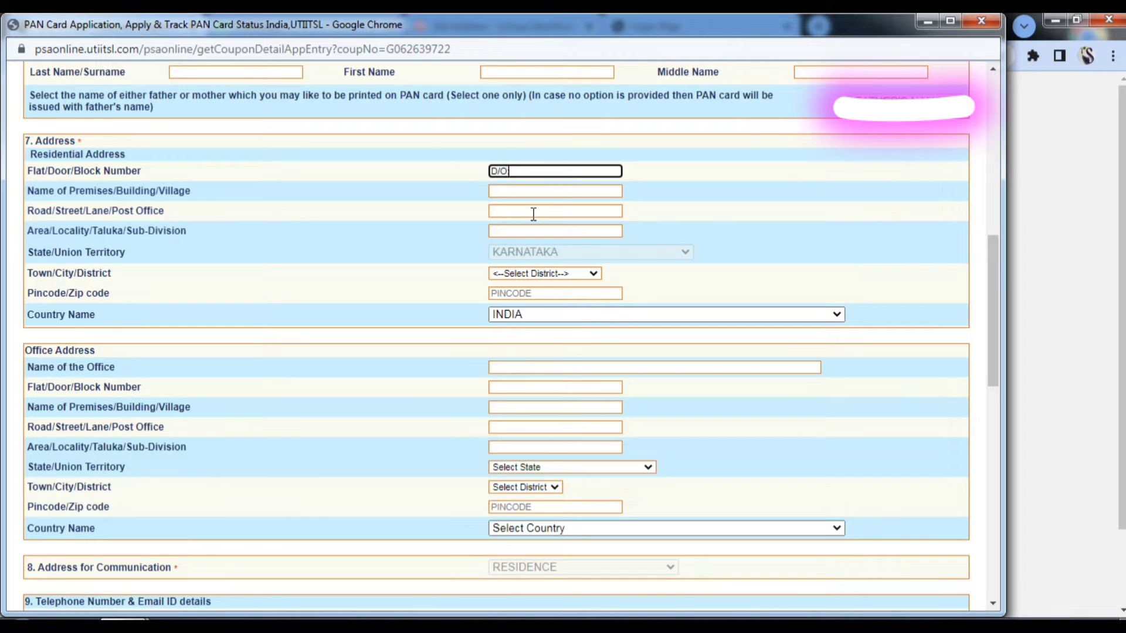
pyautogui.click(542, 191)
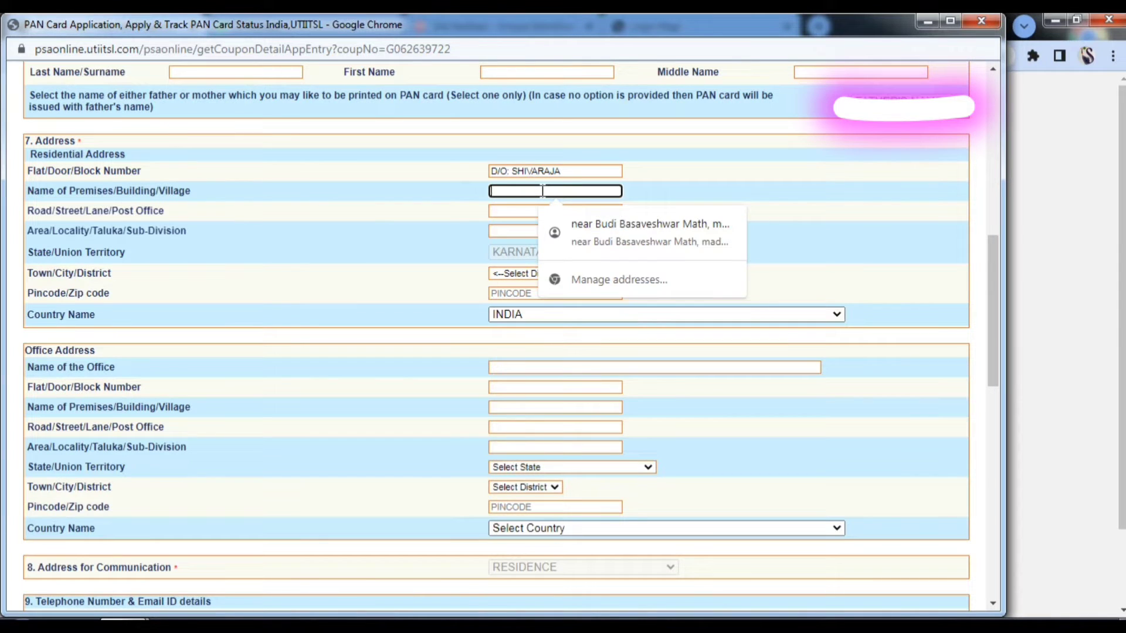
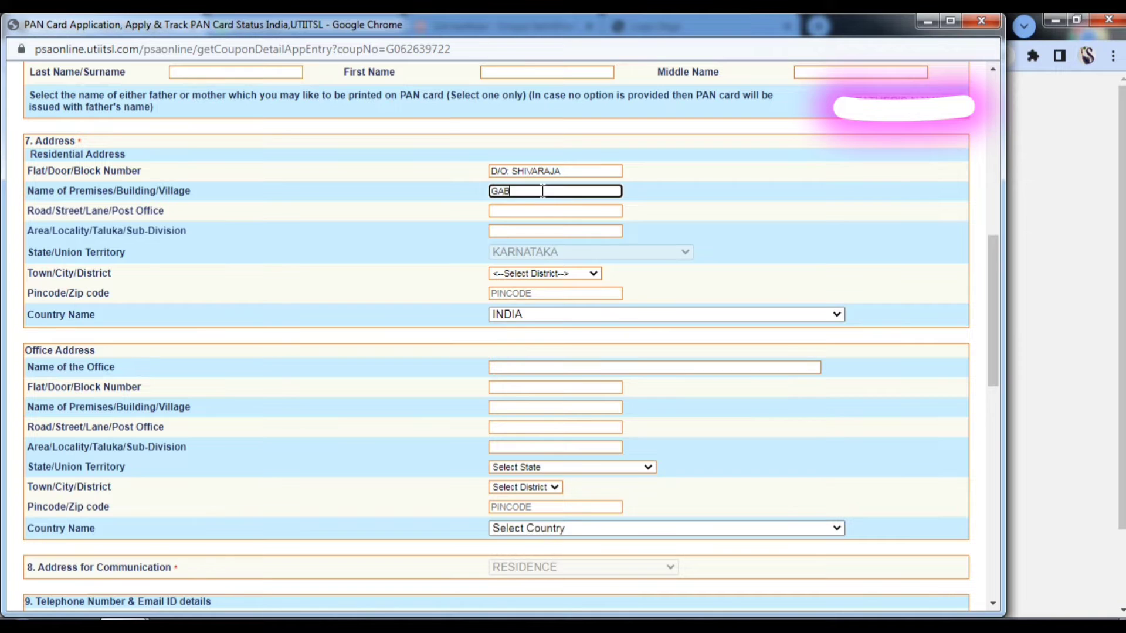
pyautogui.click(528, 210)
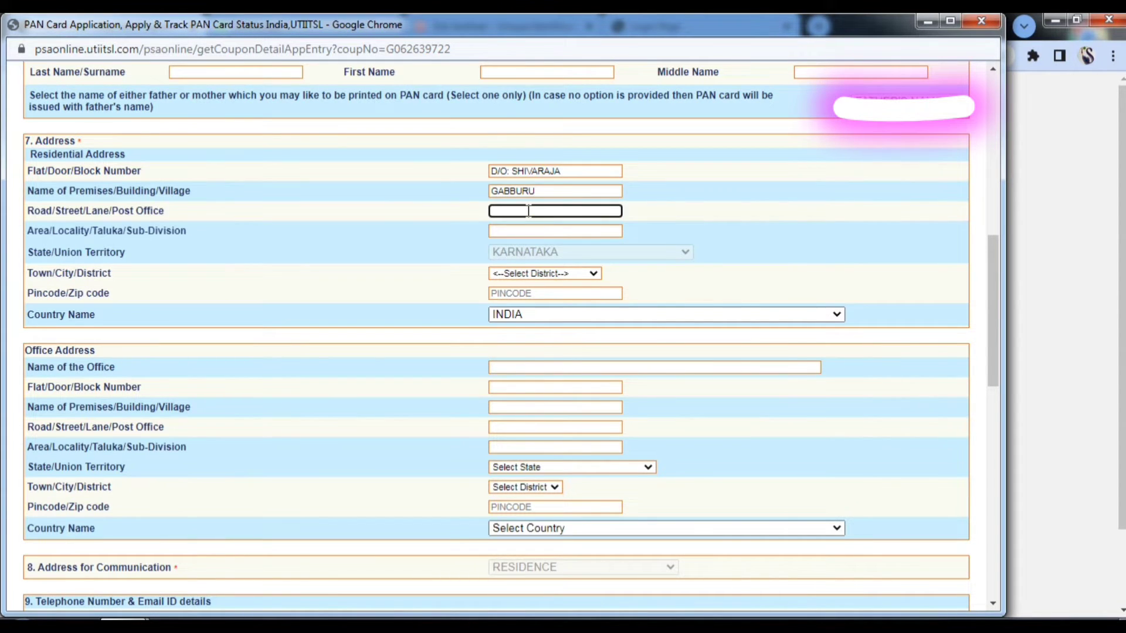
pyautogui.click(524, 230)
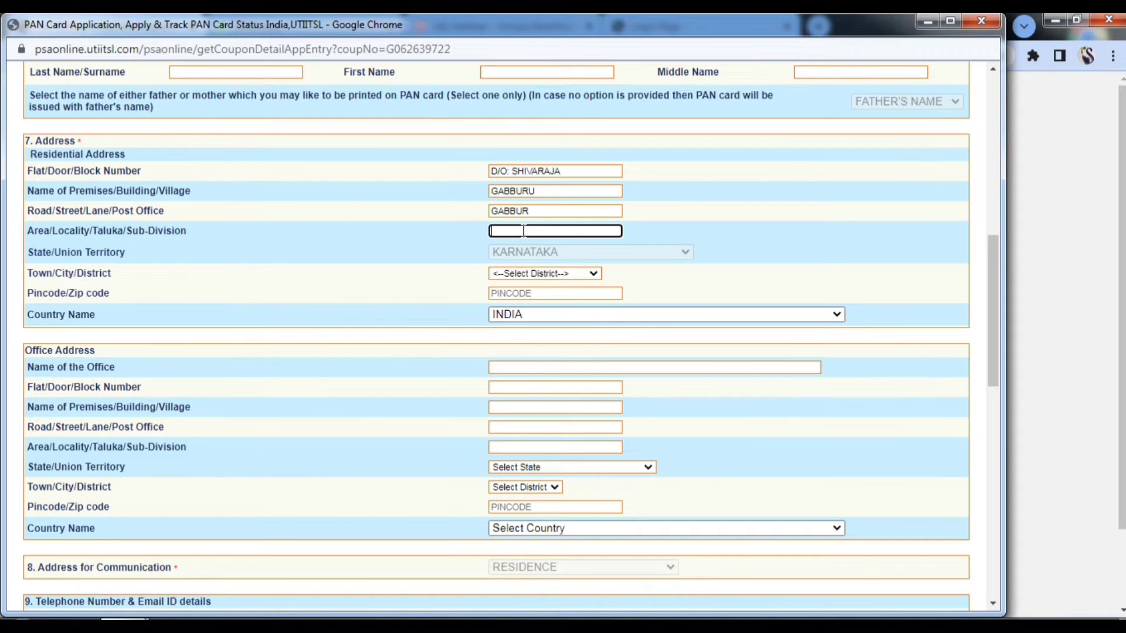
# - Choose the applicant's district from the Town/City/District list and enter the residential pincode
pyautogui.click(549, 273)
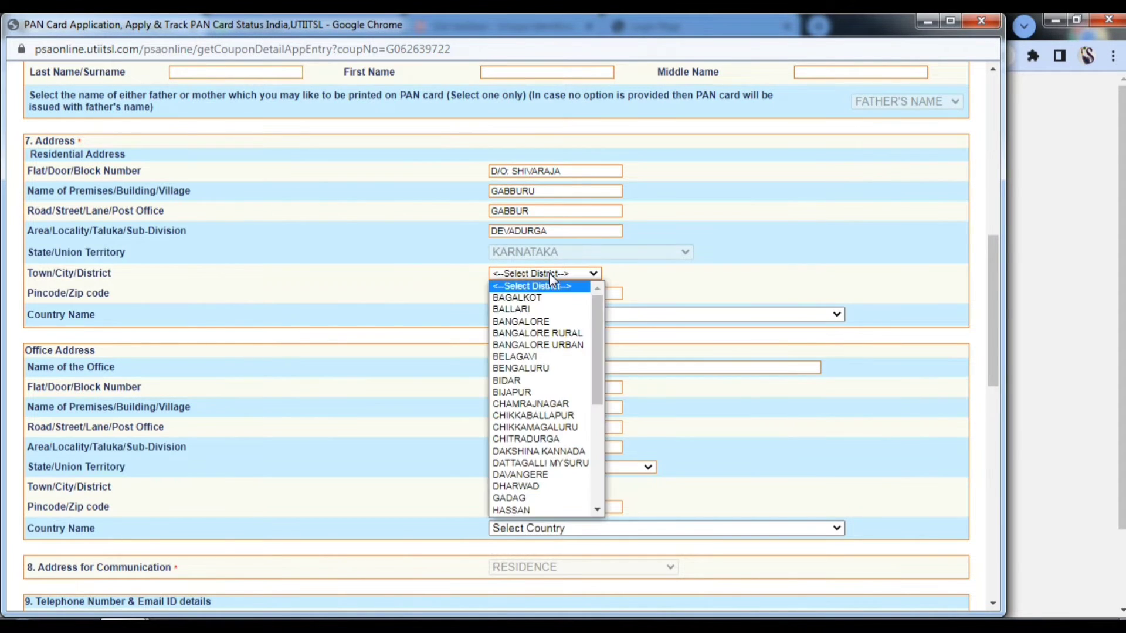
pyautogui.scroll(-3, 534, 463)
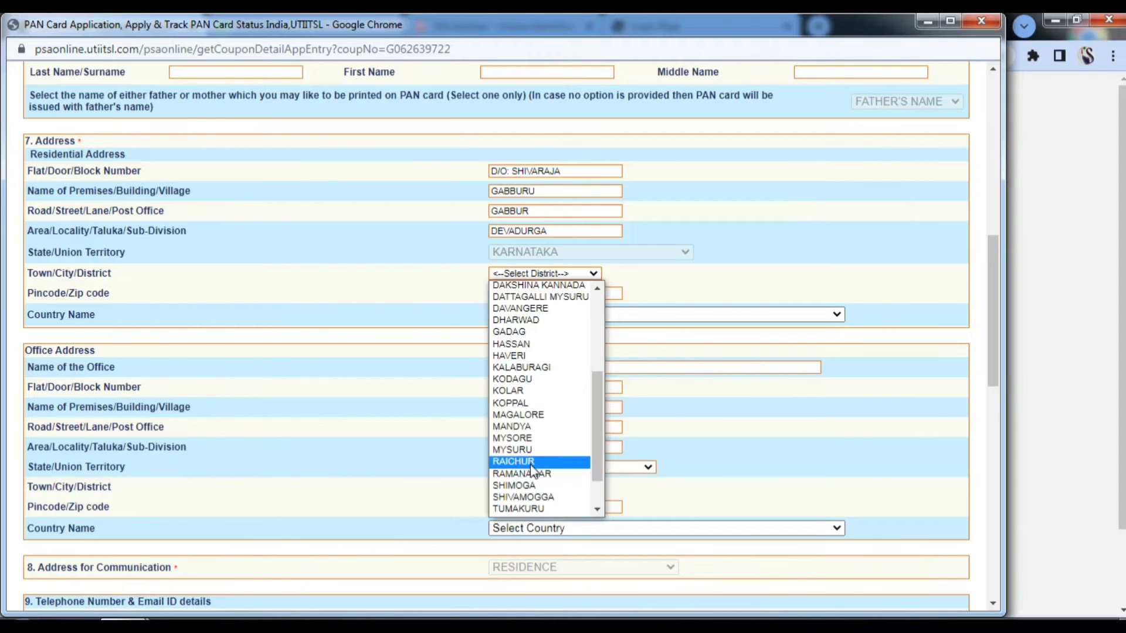
pyautogui.click(527, 463)
pyautogui.click(519, 296)
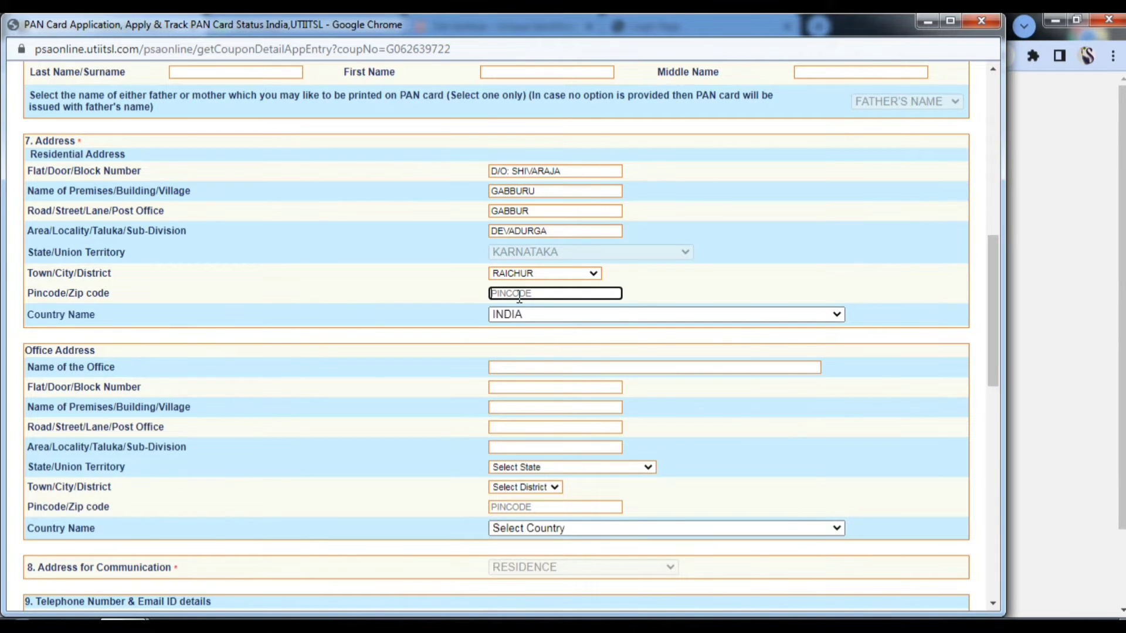
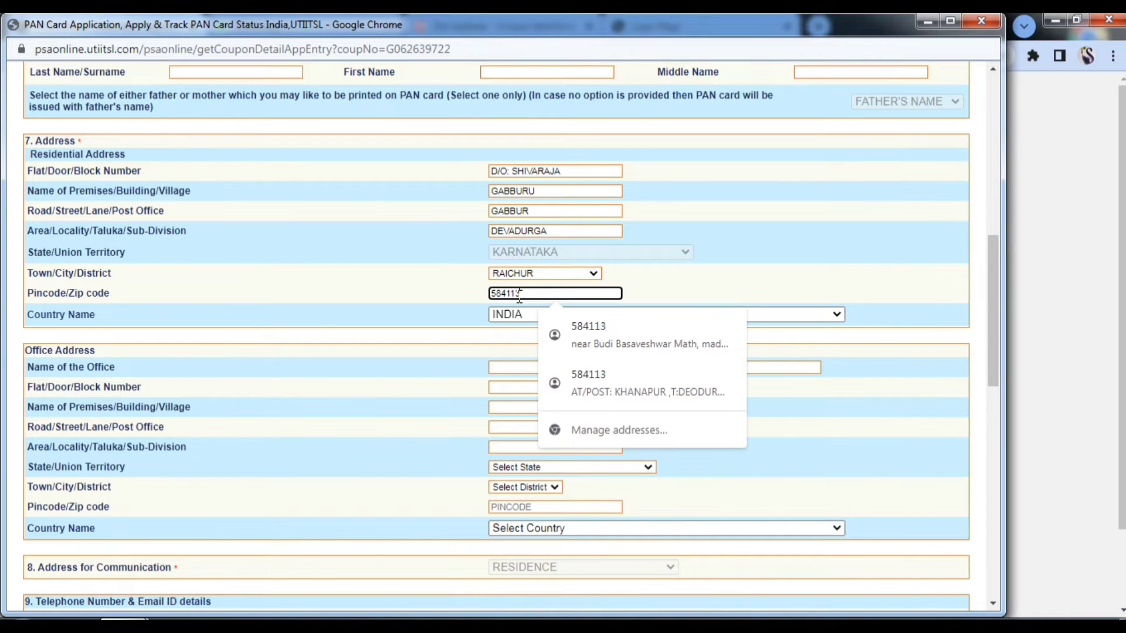
pyautogui.click(416, 293)
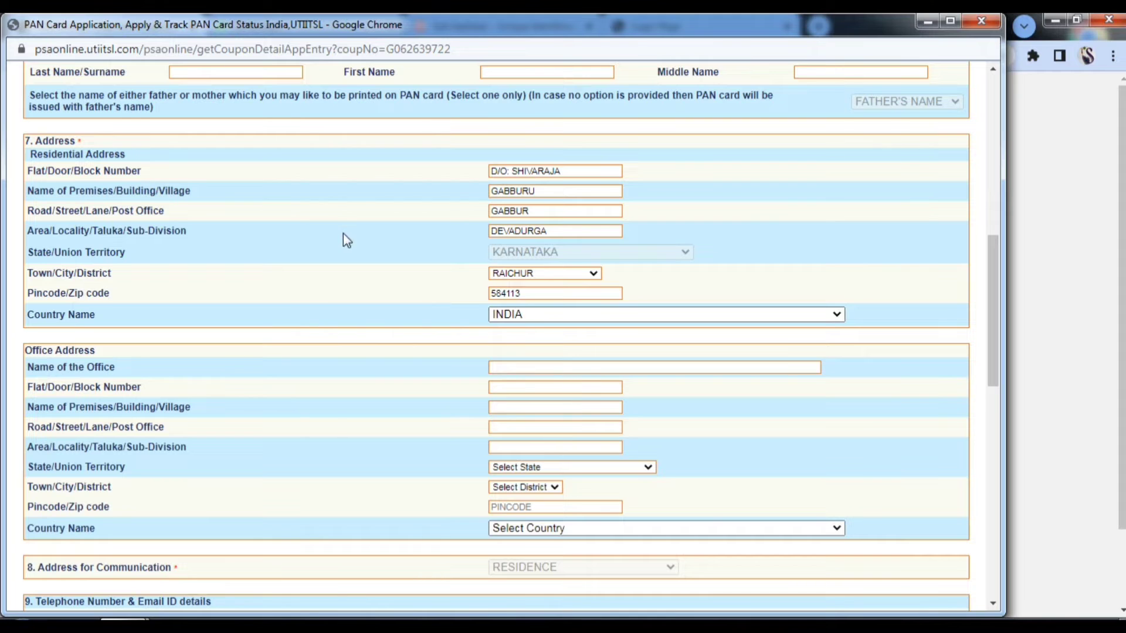
# - Enter 91 as the area/STD code
pyautogui.scroll(-2, 322, 235)
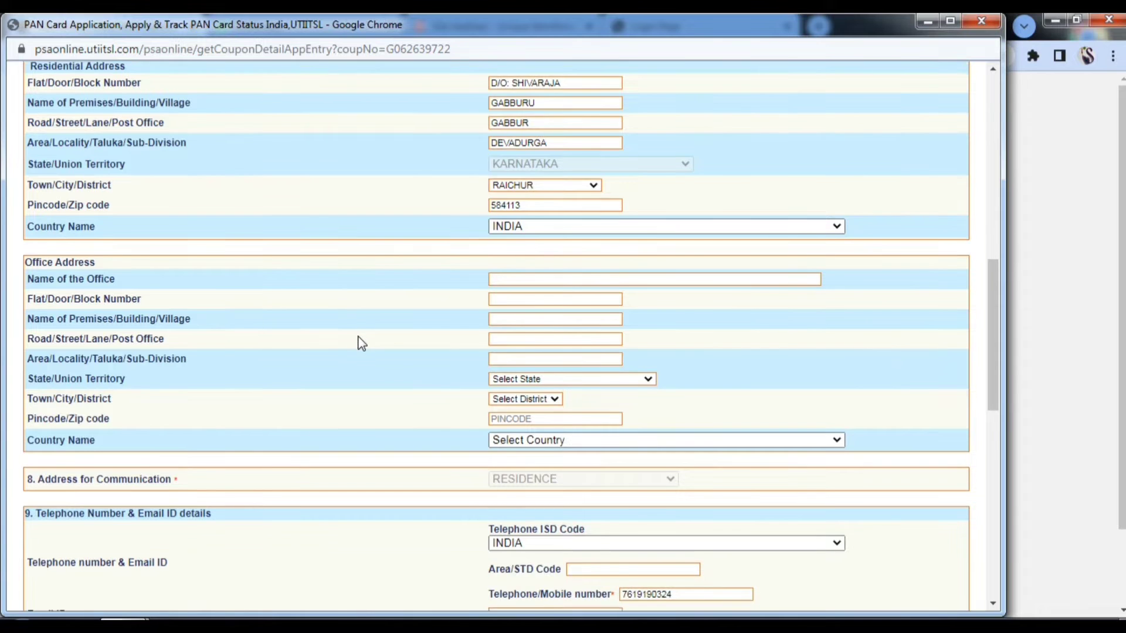
pyautogui.scroll(-4, 350, 345)
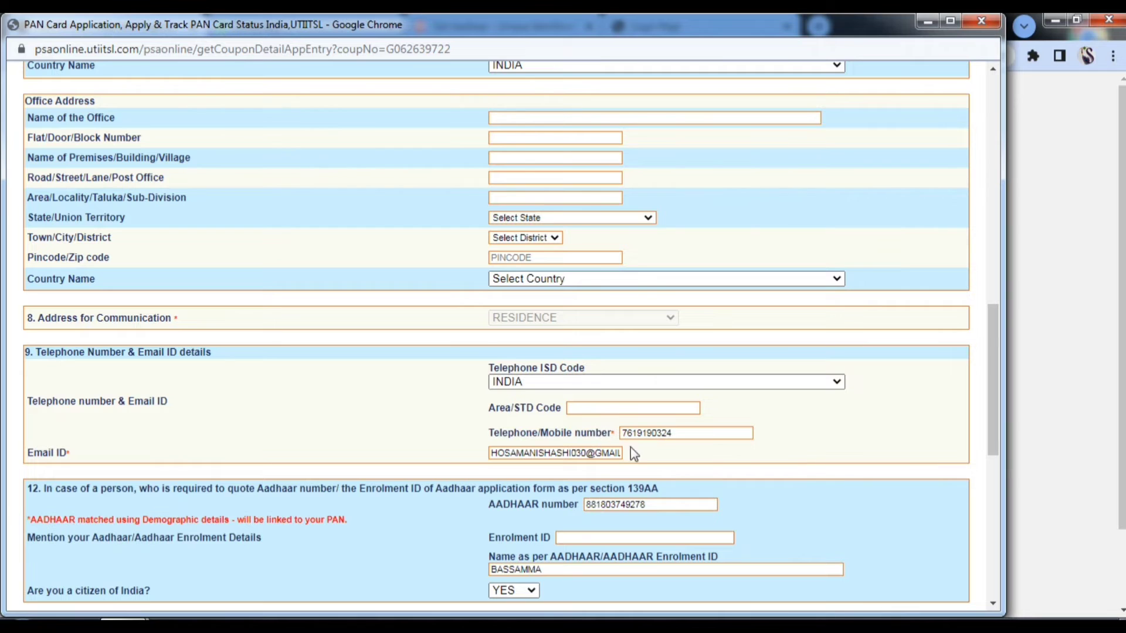
pyautogui.click(597, 408)
pyautogui.write('91')
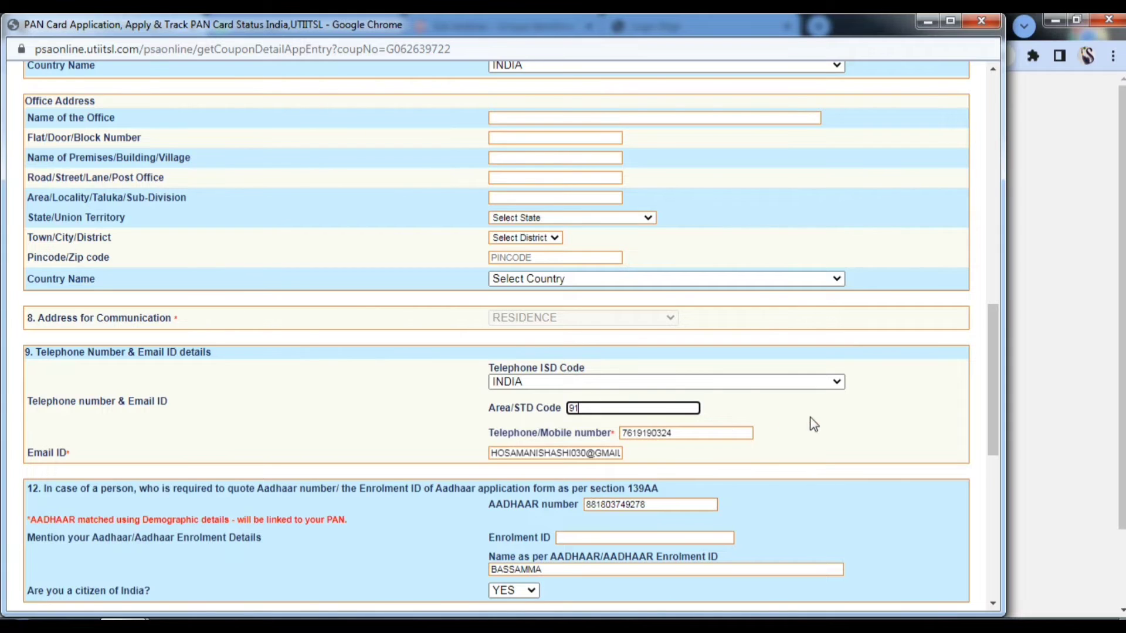
pyautogui.click(813, 425)
# - Tick No Income as the source of income and acknowledge the disabled-sources alert
pyautogui.scroll(-2, 812, 422)
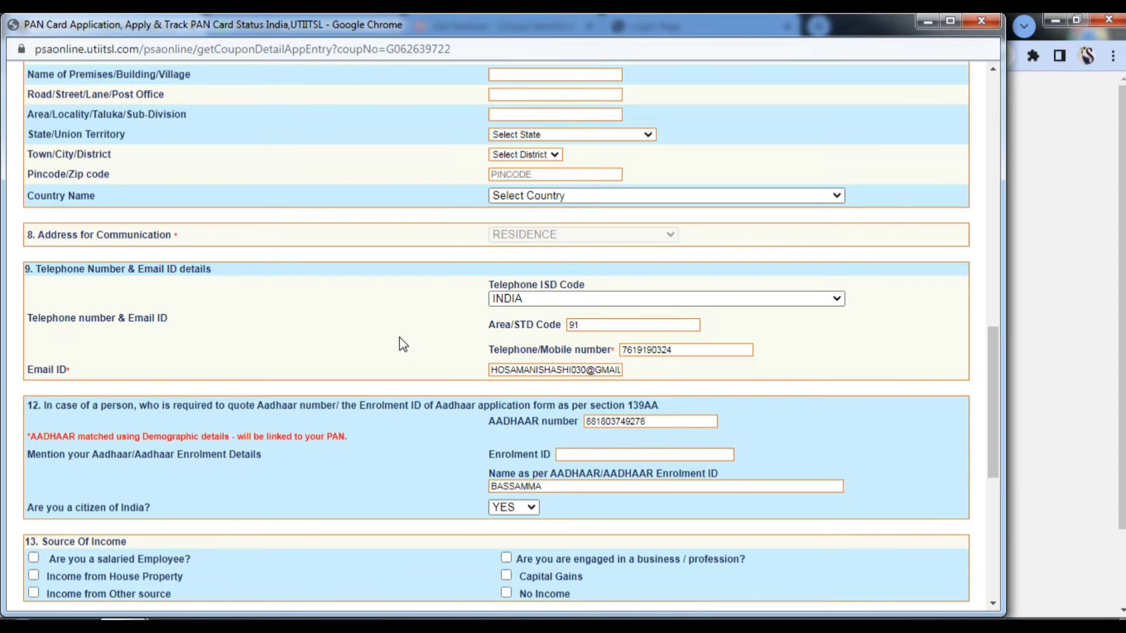
pyautogui.scroll(-2, 399, 338)
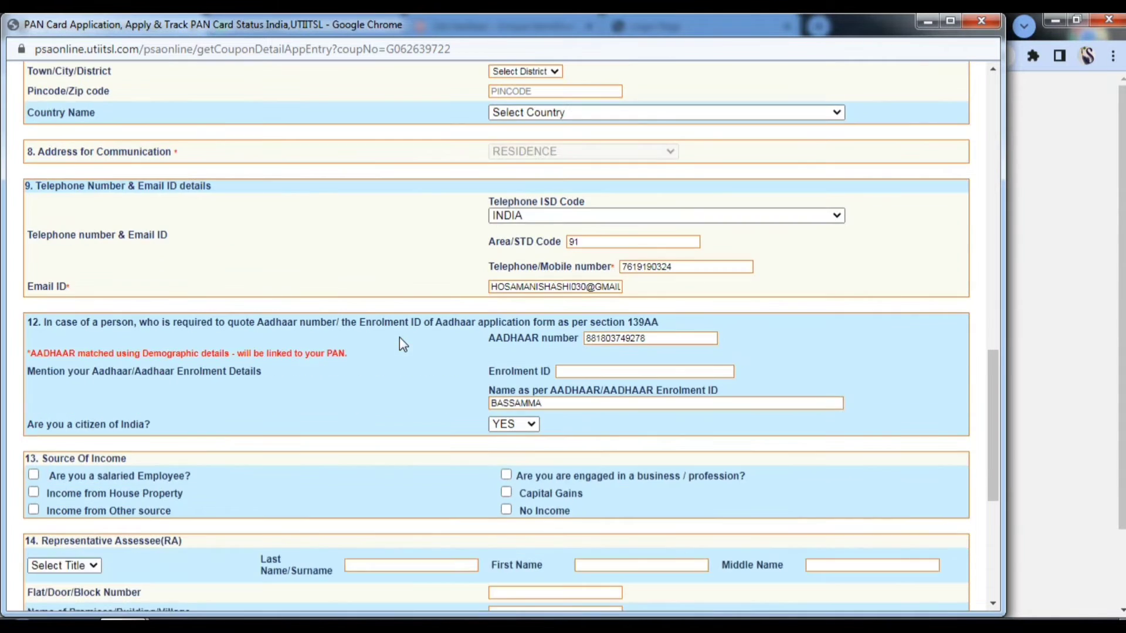
pyautogui.scroll(-2, 400, 343)
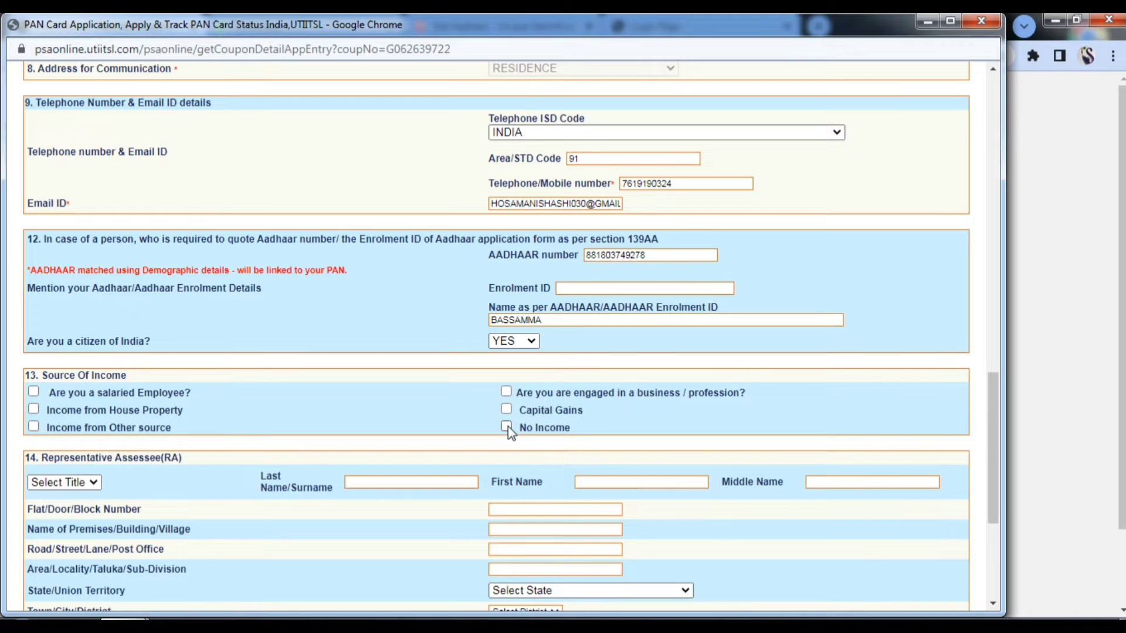
pyautogui.click(506, 426)
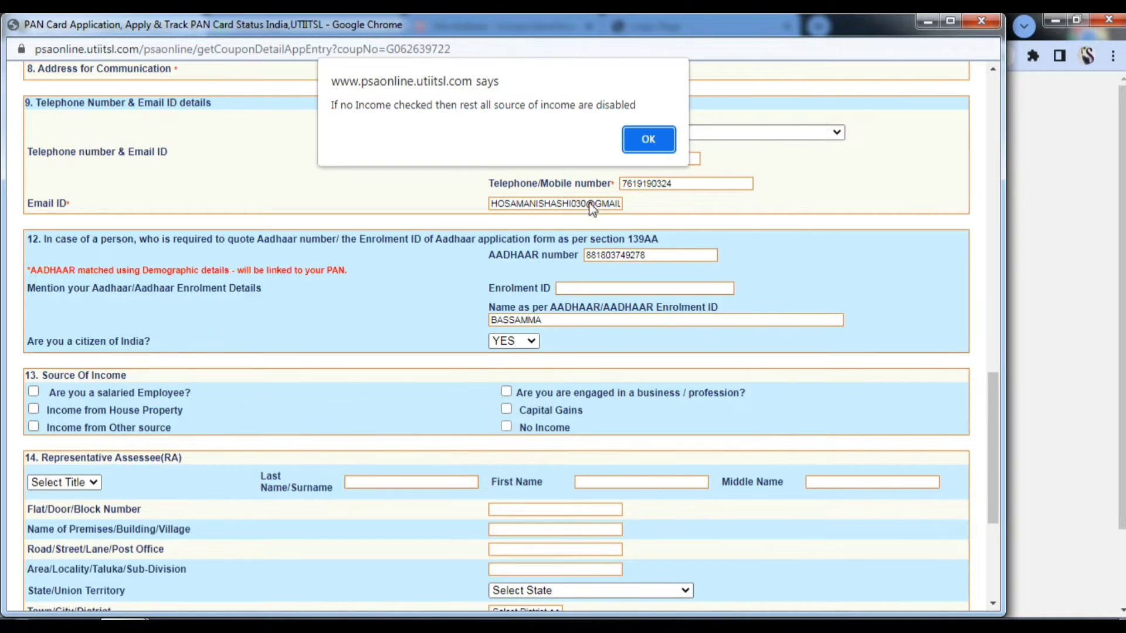
pyautogui.click(647, 141)
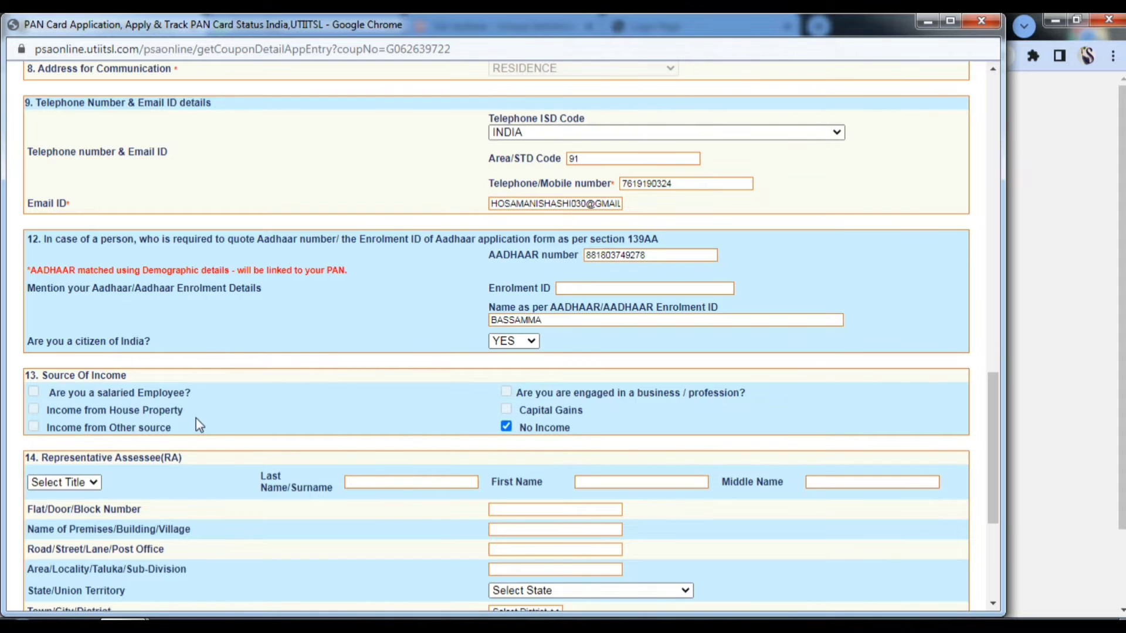
pyautogui.scroll(-3, 196, 417)
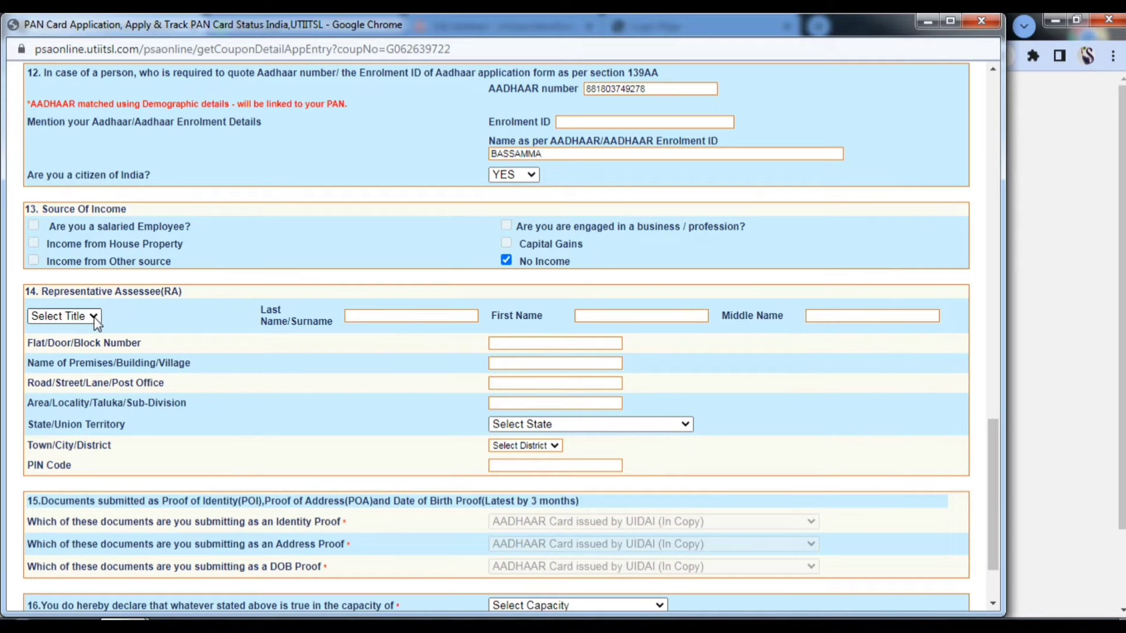
pyautogui.scroll(-2, 354, 382)
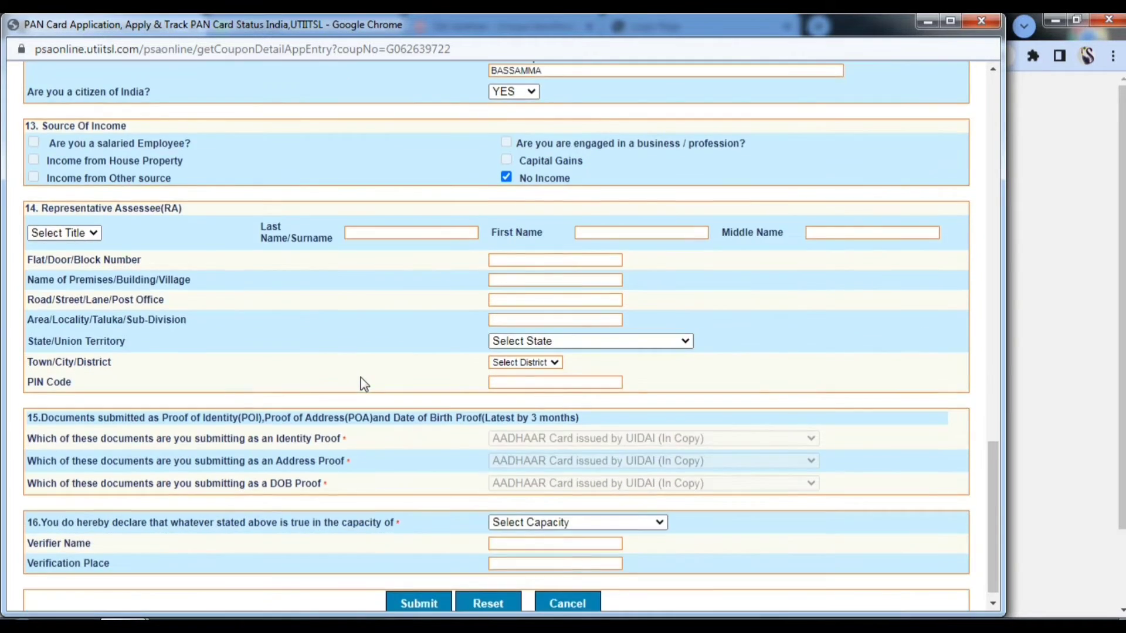
pyautogui.scroll(-1, 402, 373)
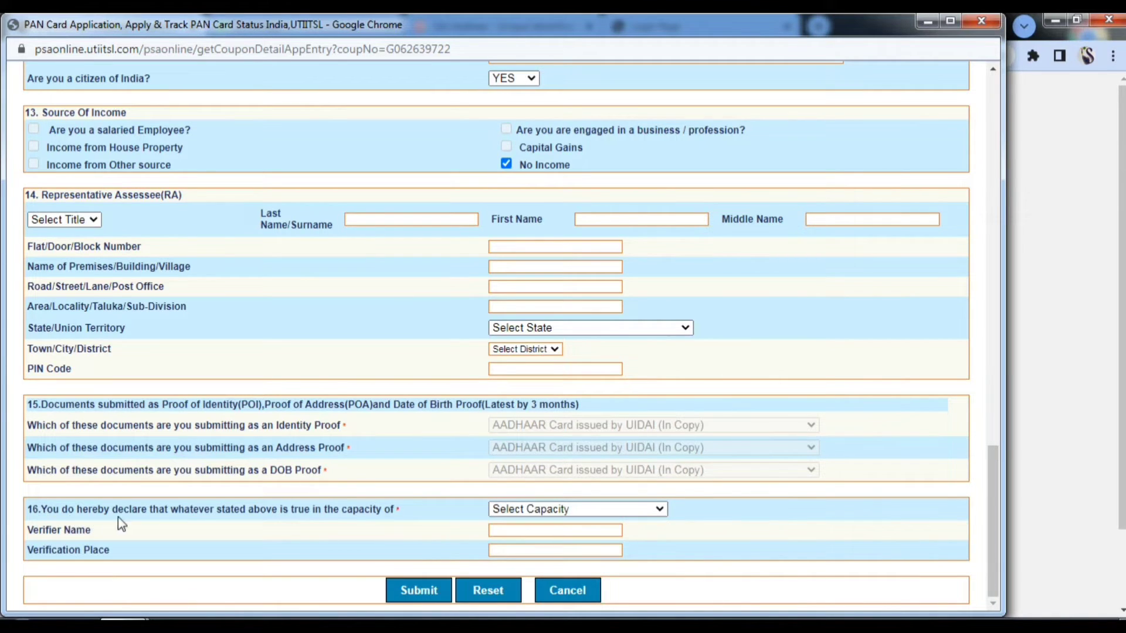
# - Declare as HIMSELF/HERSELF, with the applicant as verifier and their village as verification place
pyautogui.click(658, 509)
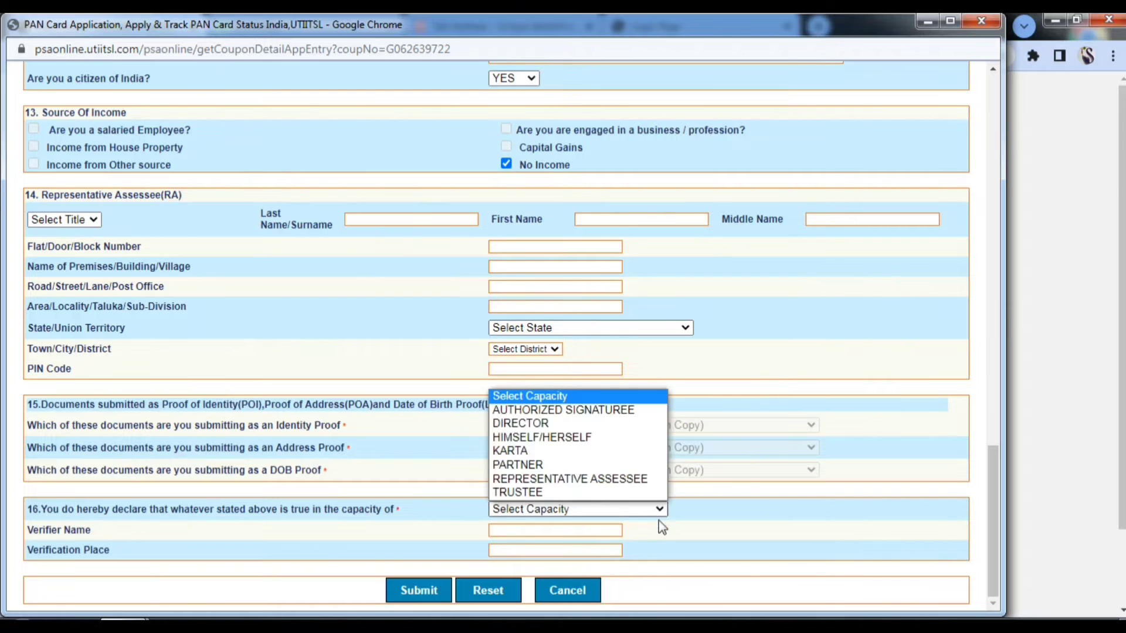
pyautogui.click(582, 437)
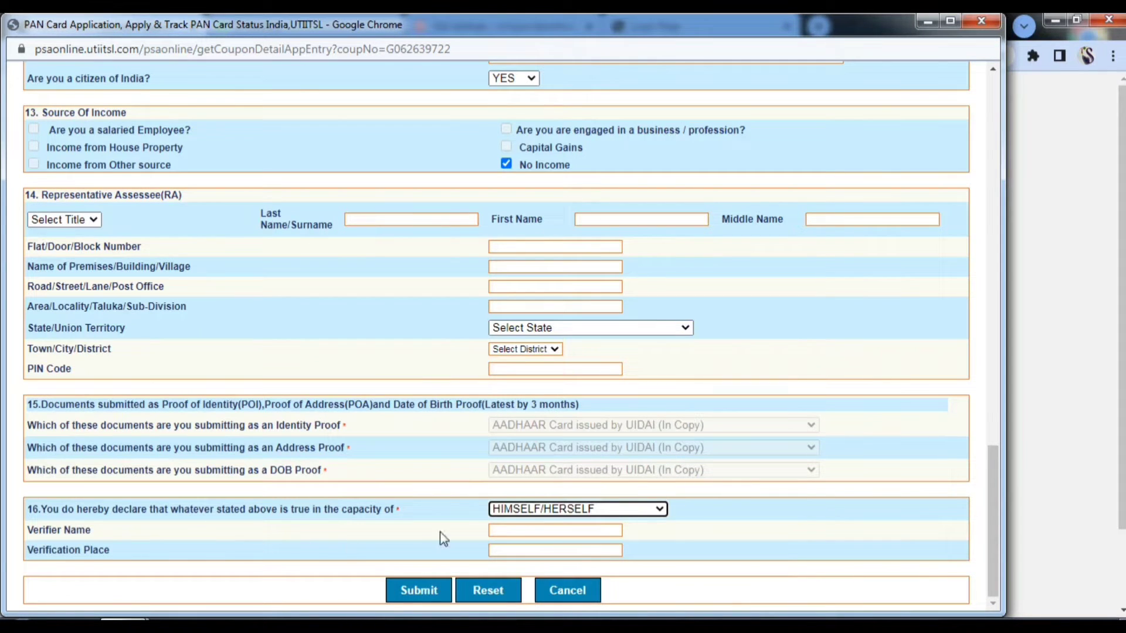
pyautogui.click(522, 531)
pyautogui.click(584, 551)
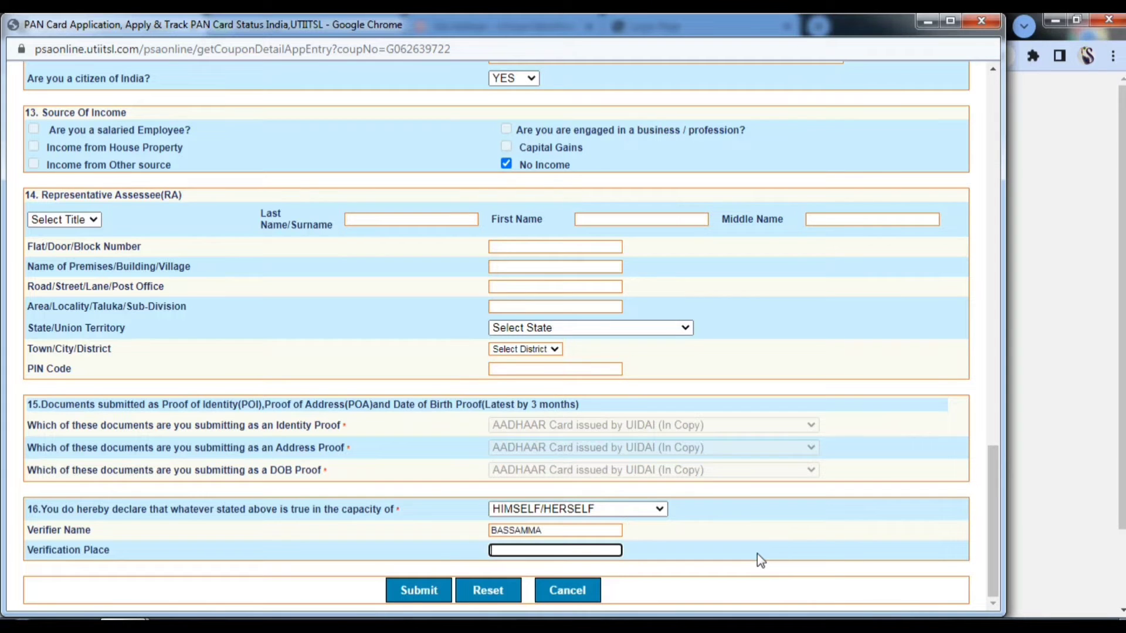
pyautogui.write('GABBUR')
# - Submit the form and accept the suggested AO details KAR, W, 421, 6
pyautogui.scroll(7, 667, 540)
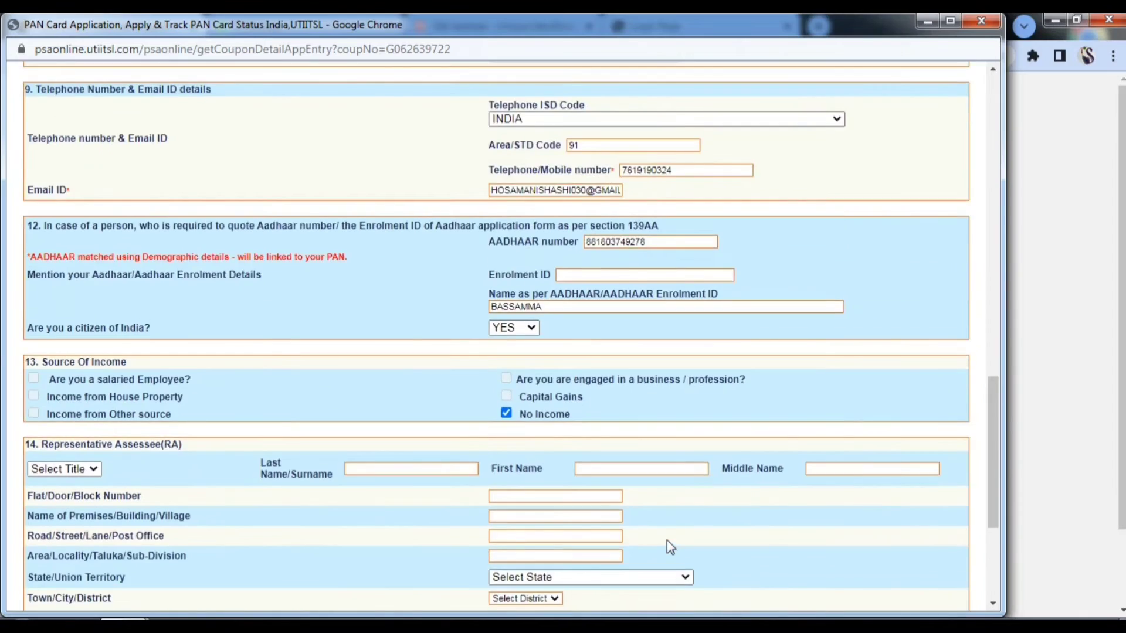
pyautogui.scroll(6, 666, 540)
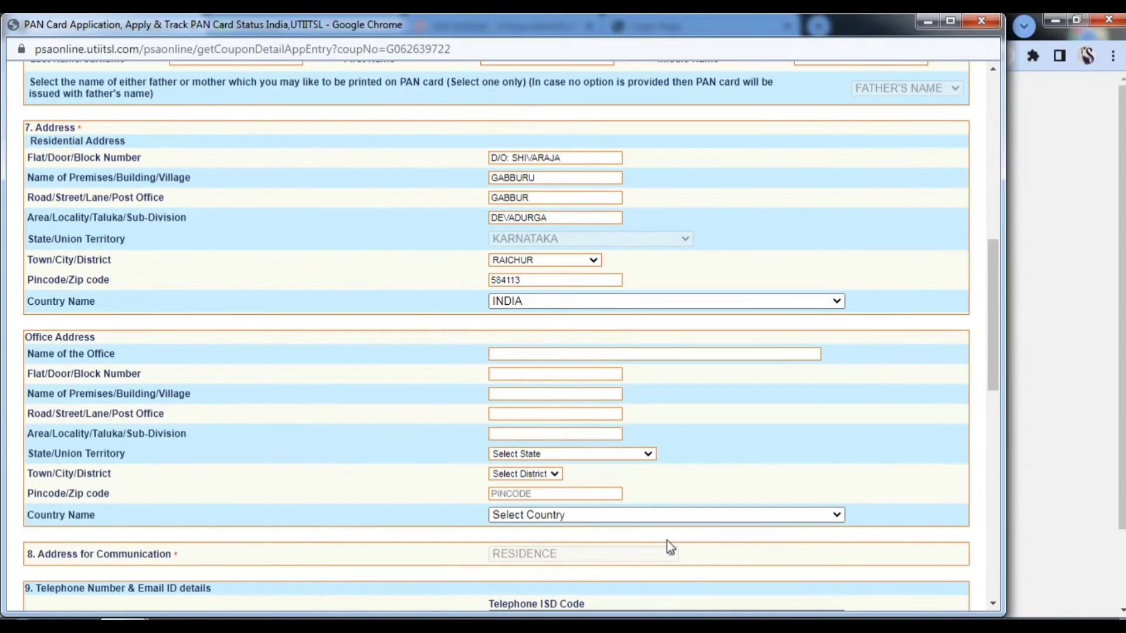
pyautogui.scroll(-13, 667, 540)
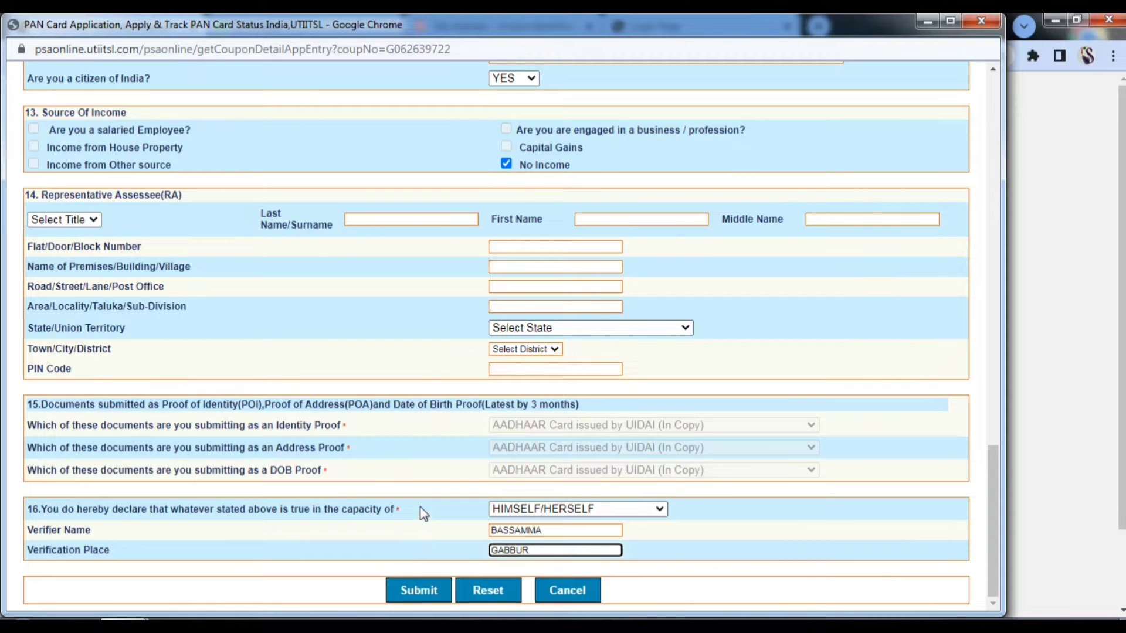
pyautogui.click(416, 596)
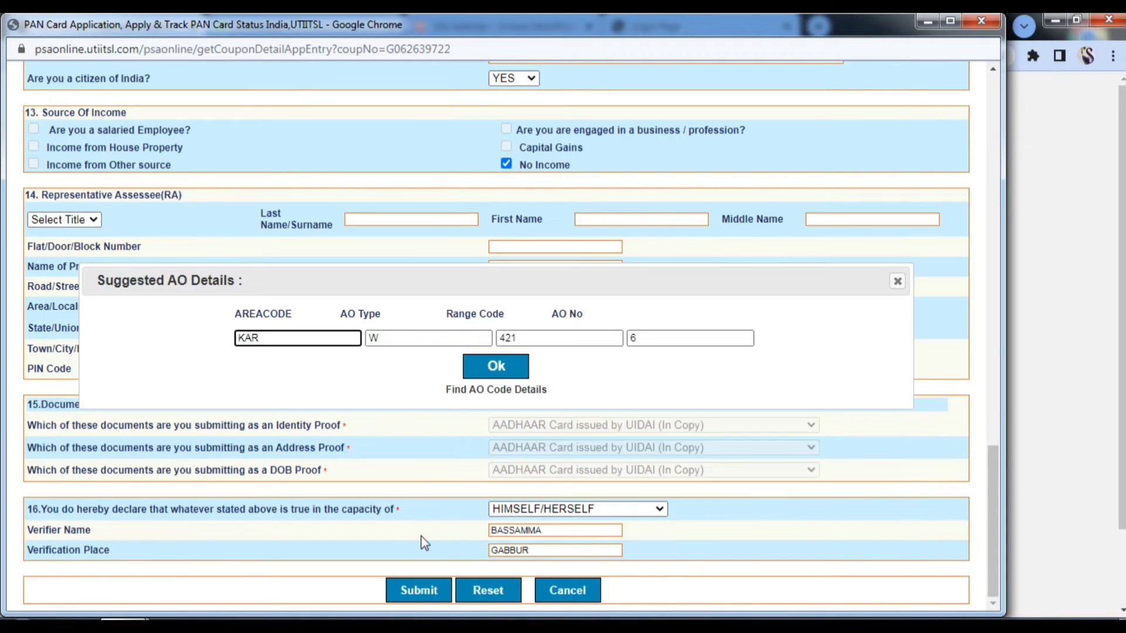
pyautogui.click(503, 369)
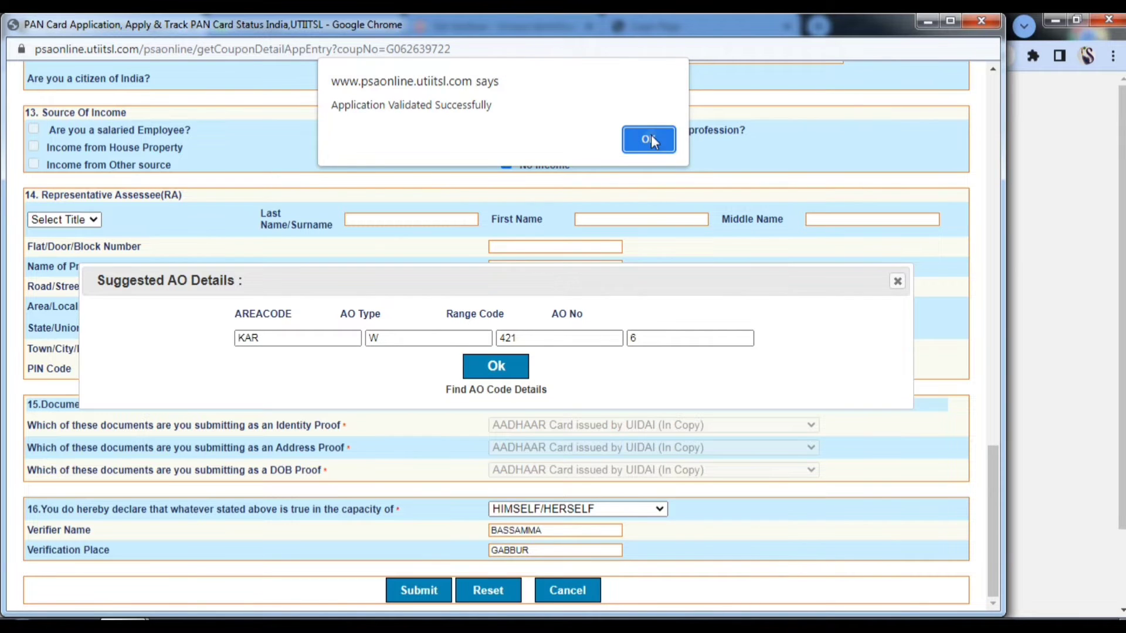
# - Acknowledge the validation and submission-success dialogs, leaving no applications pending
pyautogui.click(650, 138)
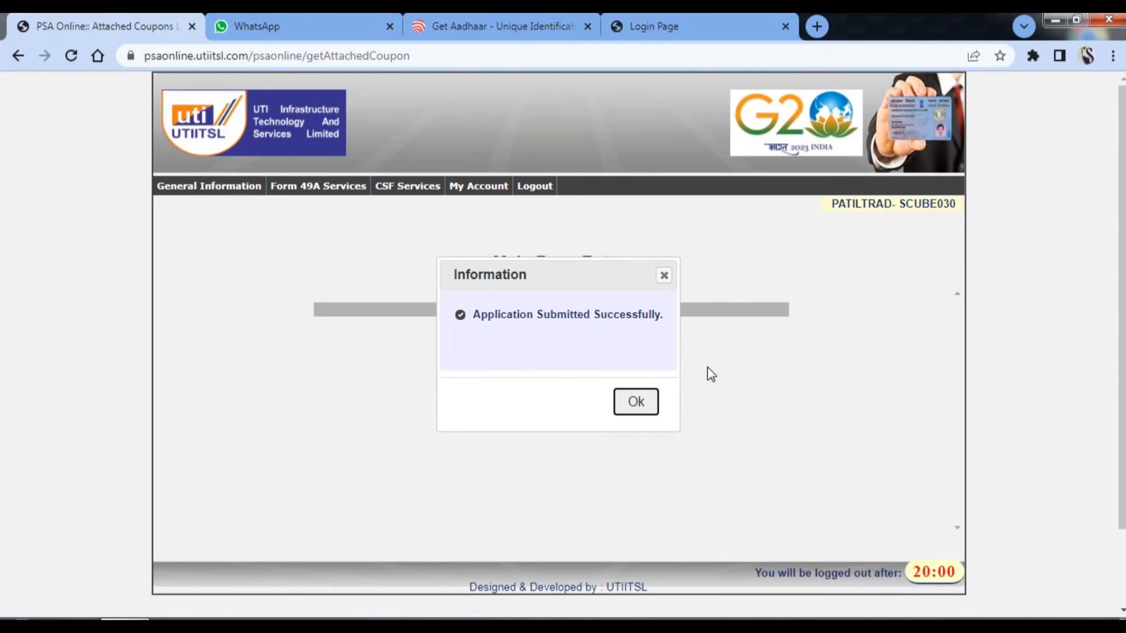
pyautogui.click(630, 405)
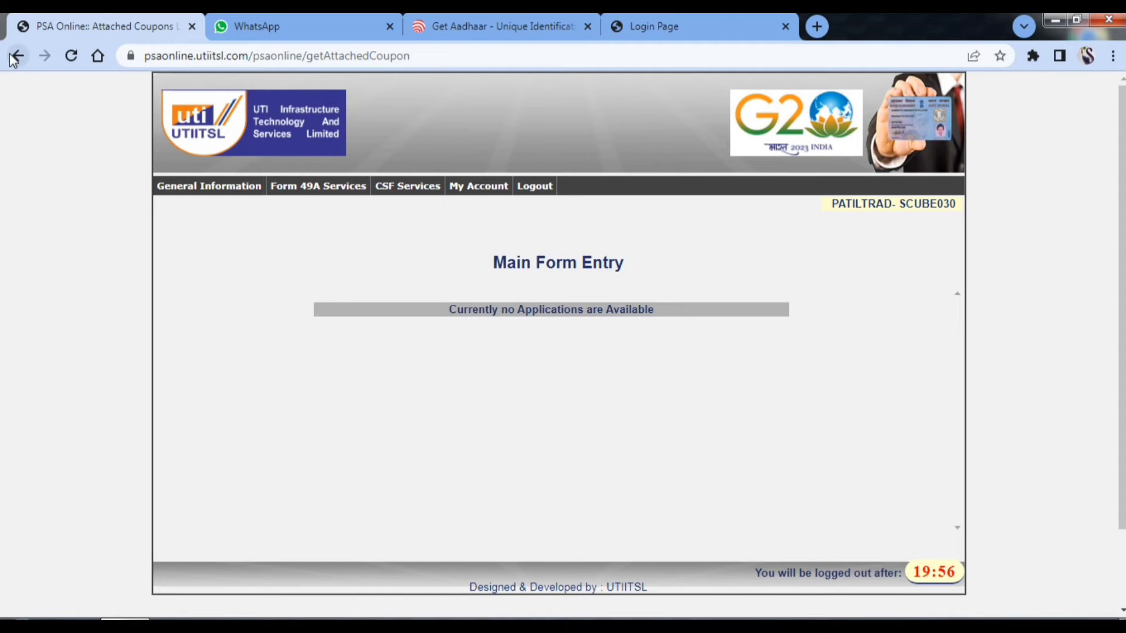
pyautogui.click(311, 189)
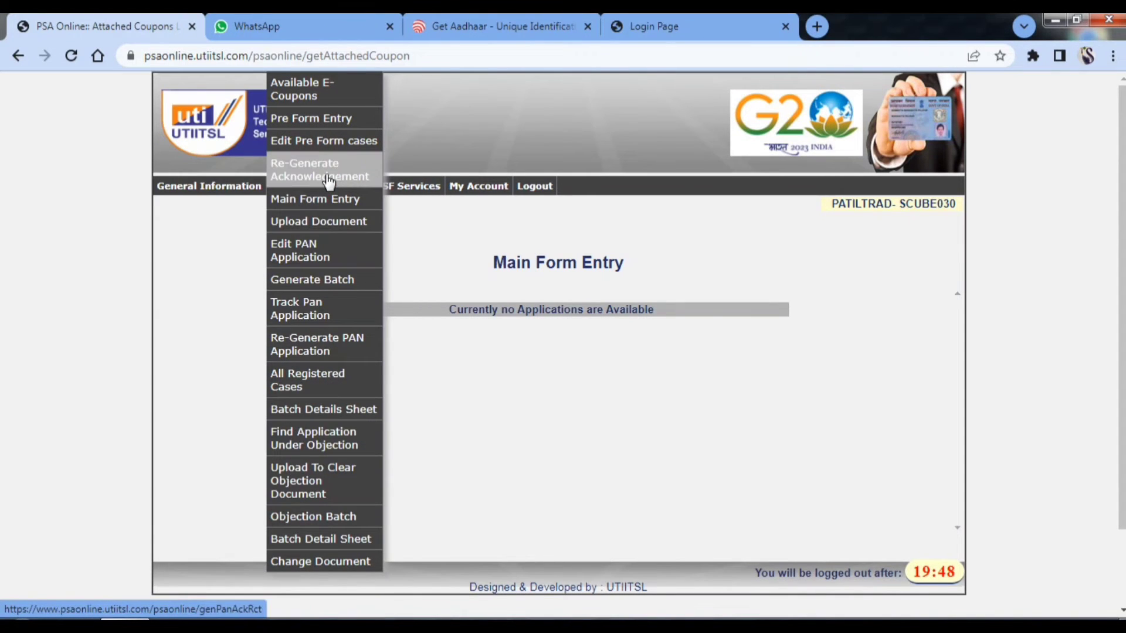
# - Go to Re-Generate Acknowledgement and select its Application/Coupon No field without pasting
pyautogui.click(359, 177)
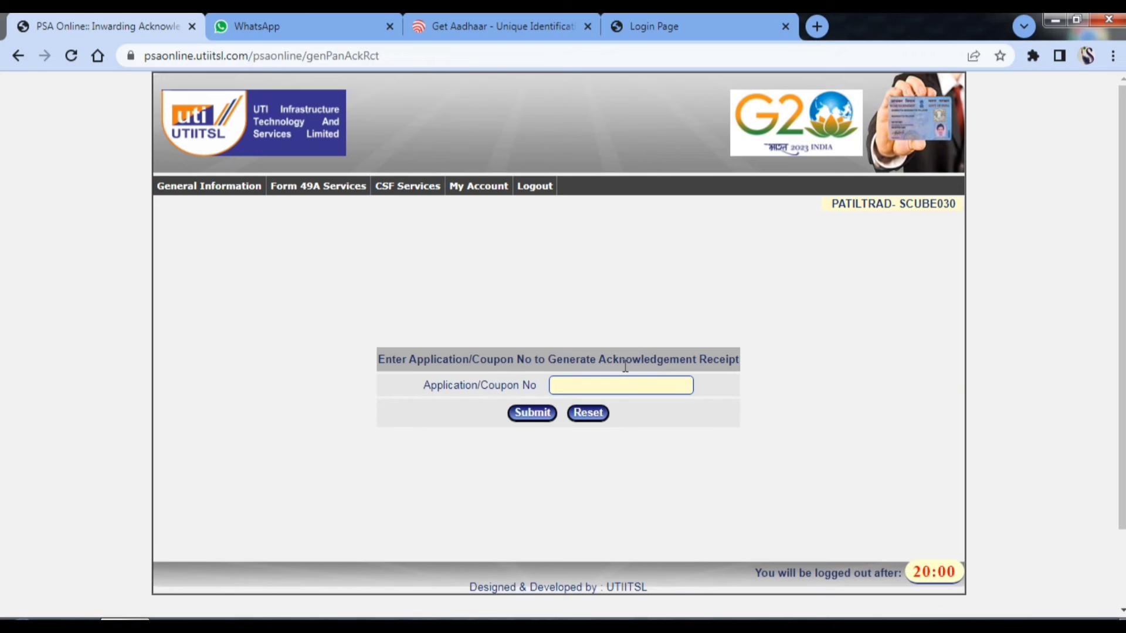
pyautogui.click(607, 387)
pyautogui.rightClick(606, 387)
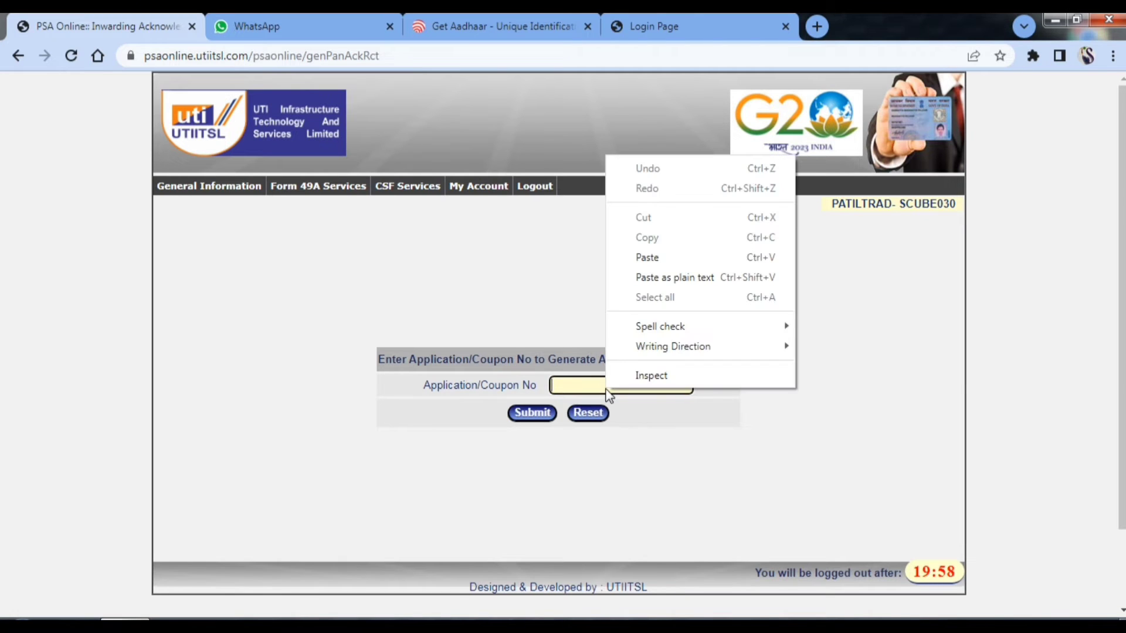
pyautogui.click(557, 263)
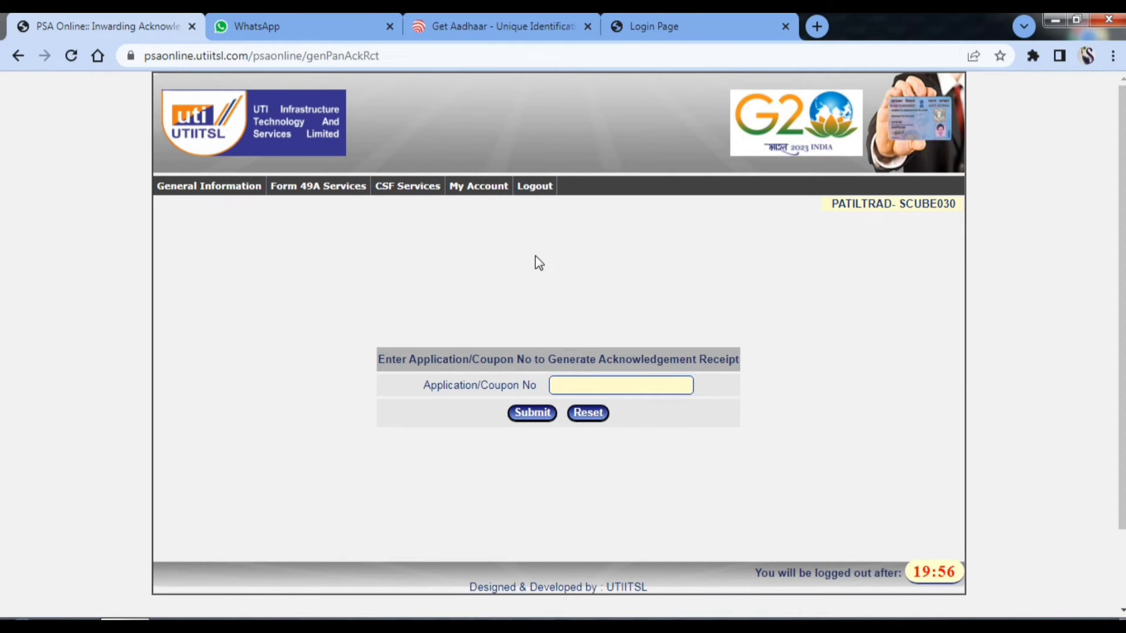
pyautogui.moveTo(306, 191)
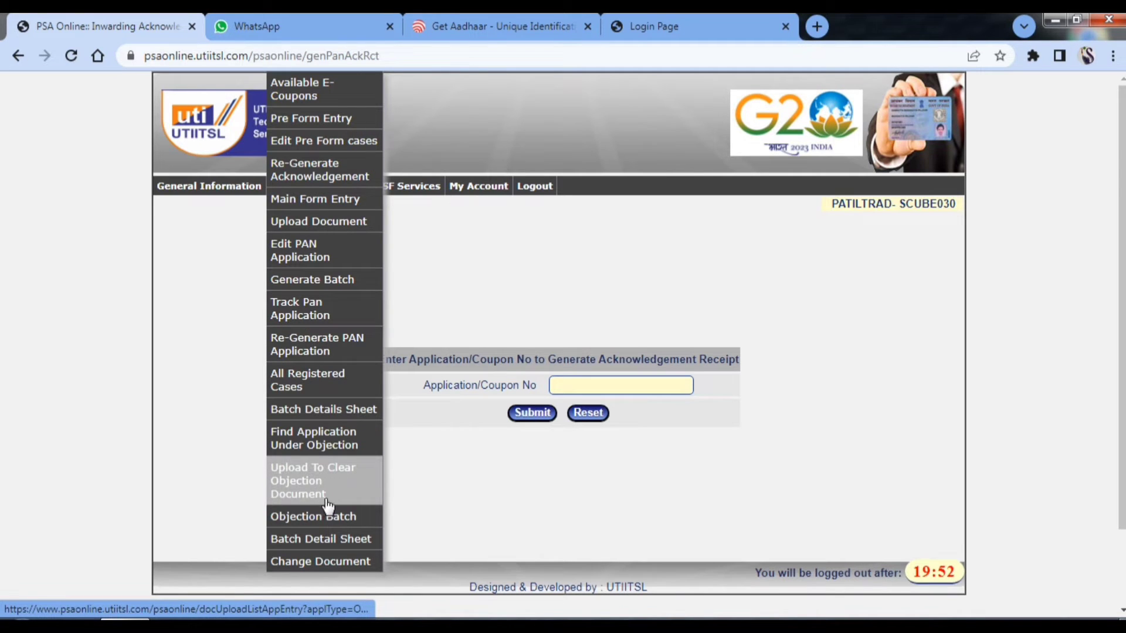
# - Paste the copied application number into Re-Generate PAN Application and review the regenerated Form 49A
pyautogui.click(345, 351)
pyautogui.click(552, 382)
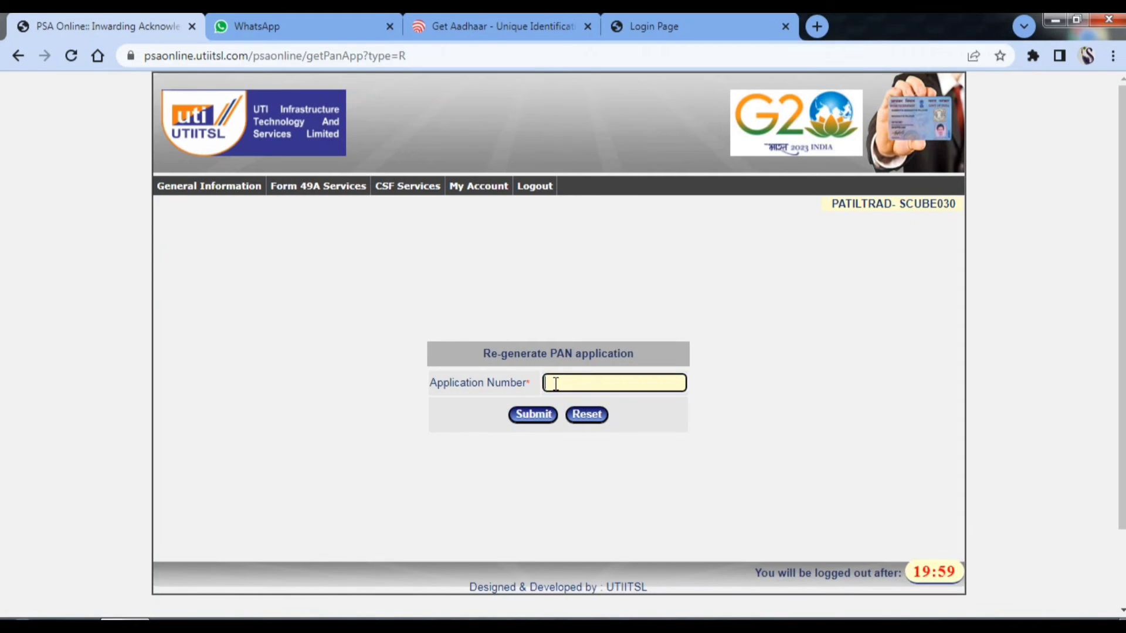
pyautogui.rightClick(552, 382)
pyautogui.click(593, 483)
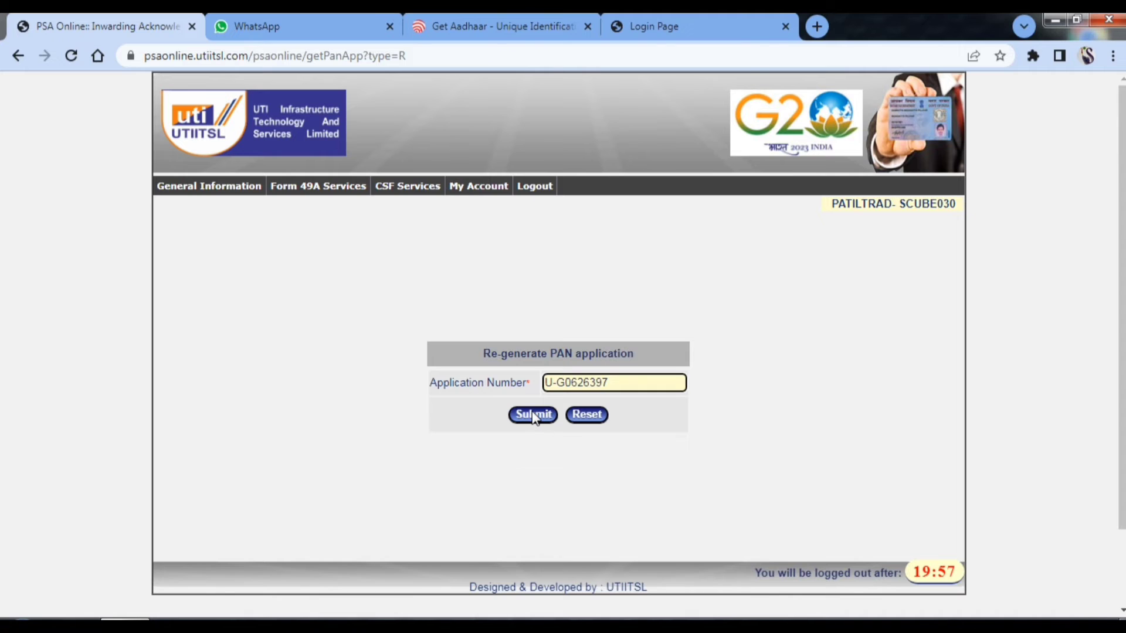
pyautogui.click(533, 414)
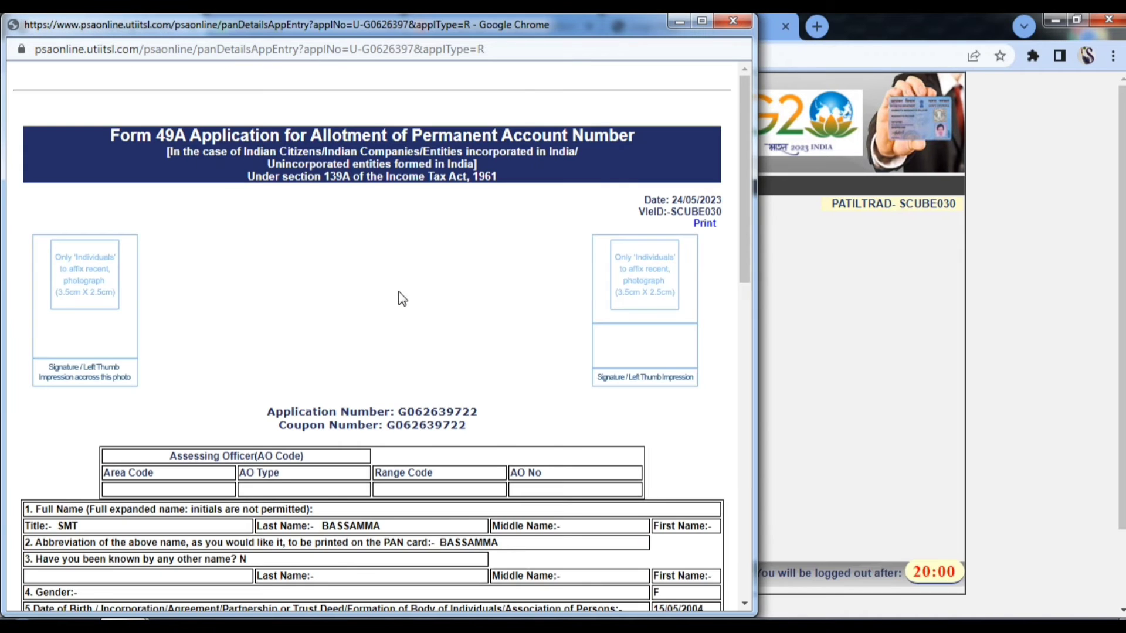
pyautogui.scroll(-12, 399, 293)
pyautogui.scroll(-3, 399, 291)
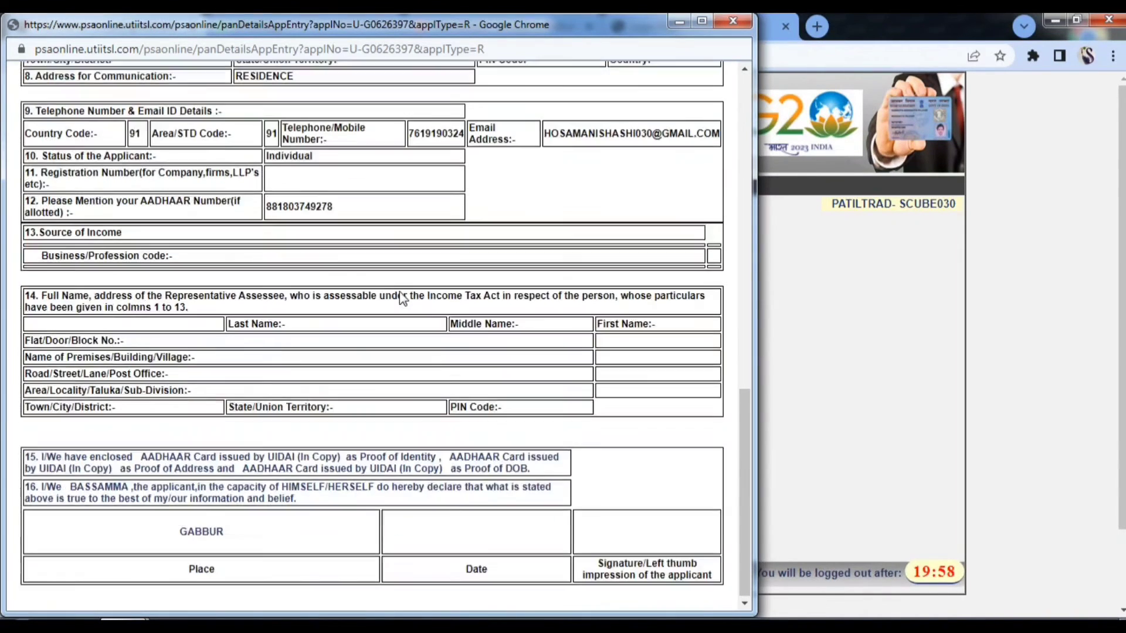
pyautogui.scroll(15, 405, 294)
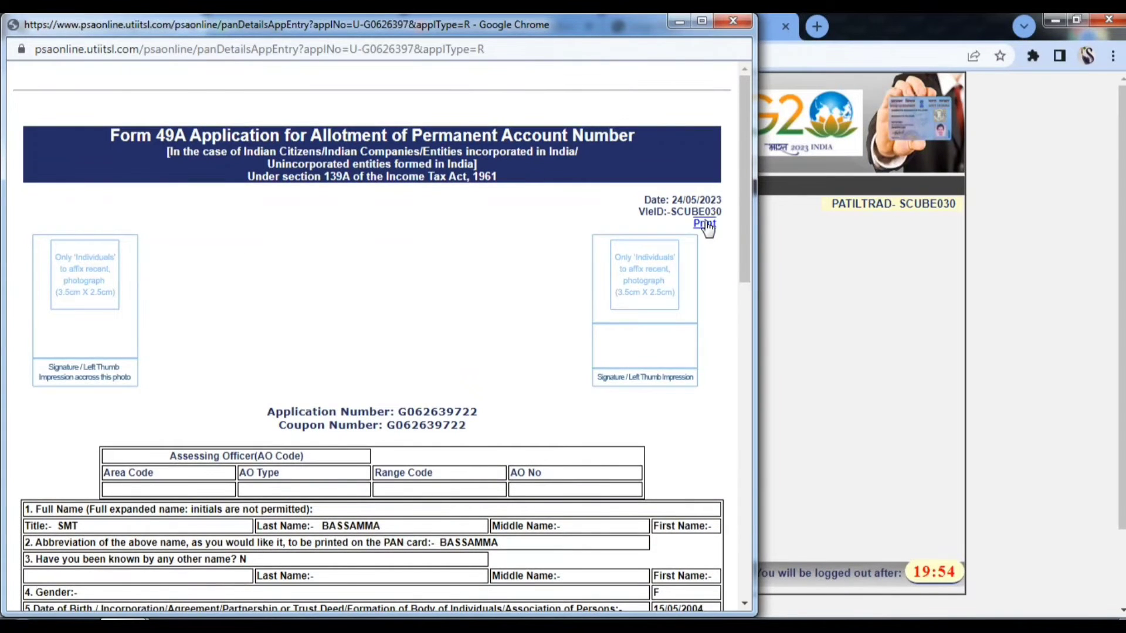
# - Print the regenerated Form 49A to a PDF named 'PAN APP' in the applicant's folder
pyautogui.click(705, 223)
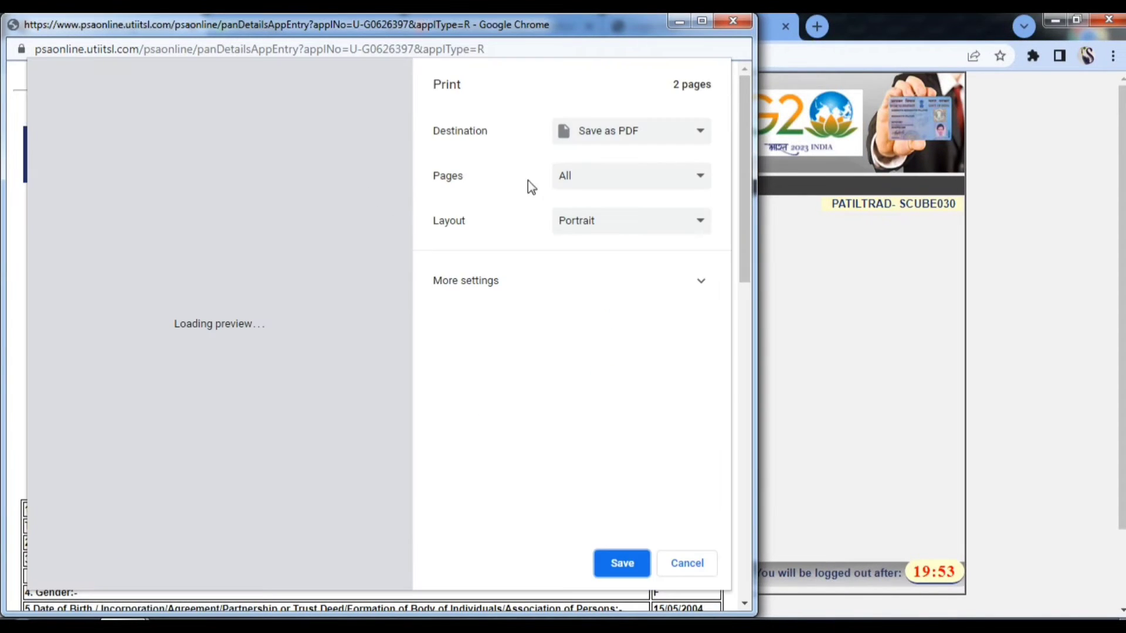
pyautogui.click(622, 564)
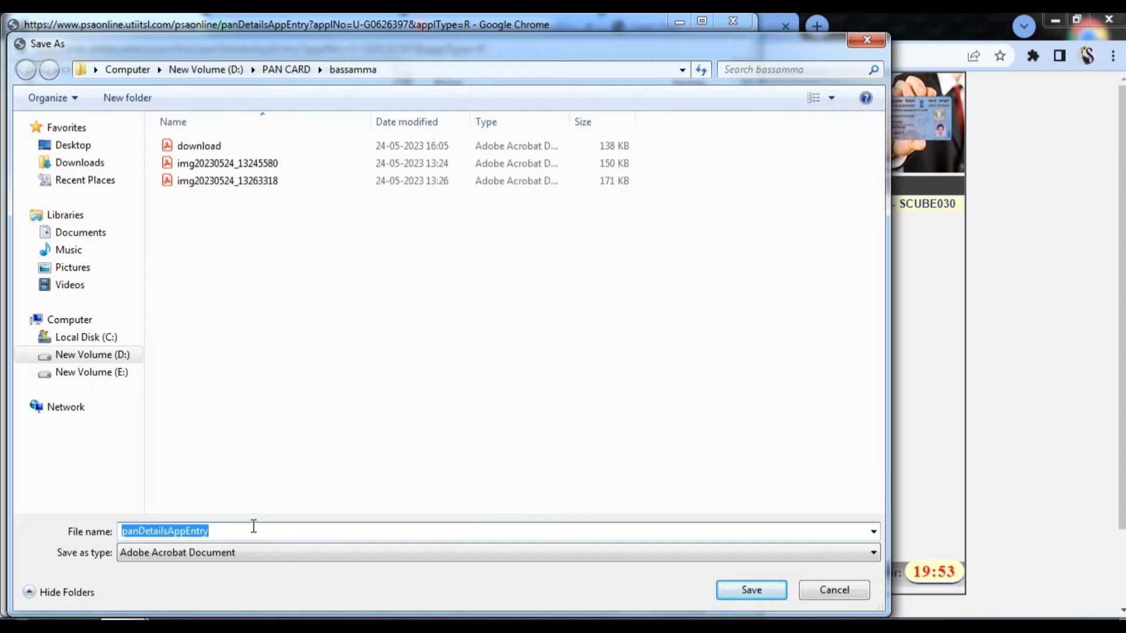
pyautogui.write('PAN')
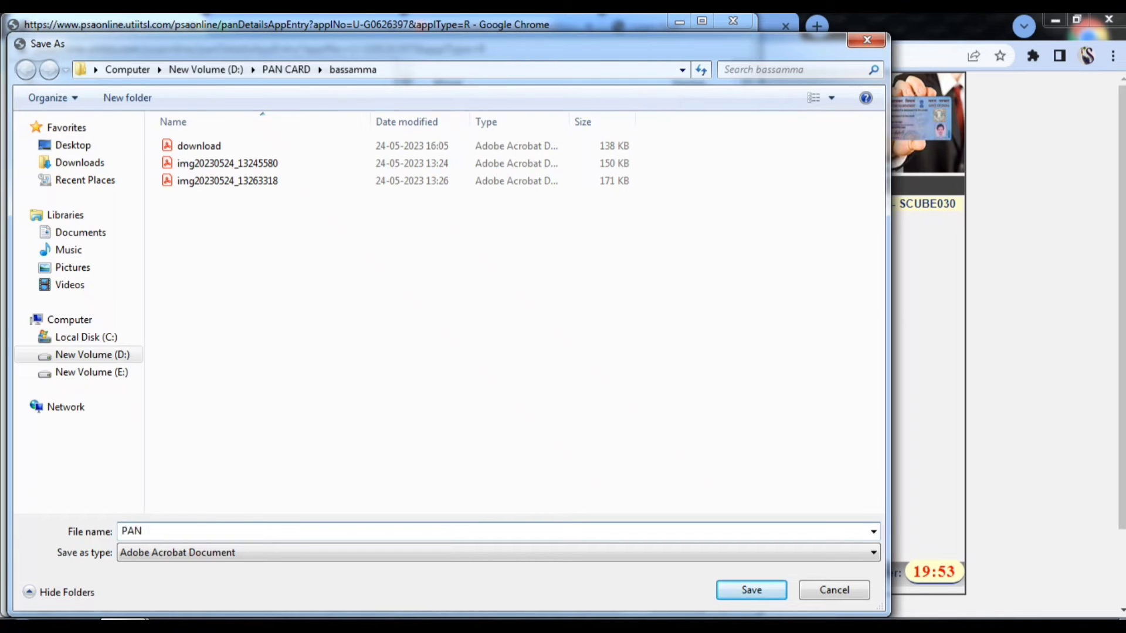
pyautogui.write(' APP')
pyautogui.click(733, 590)
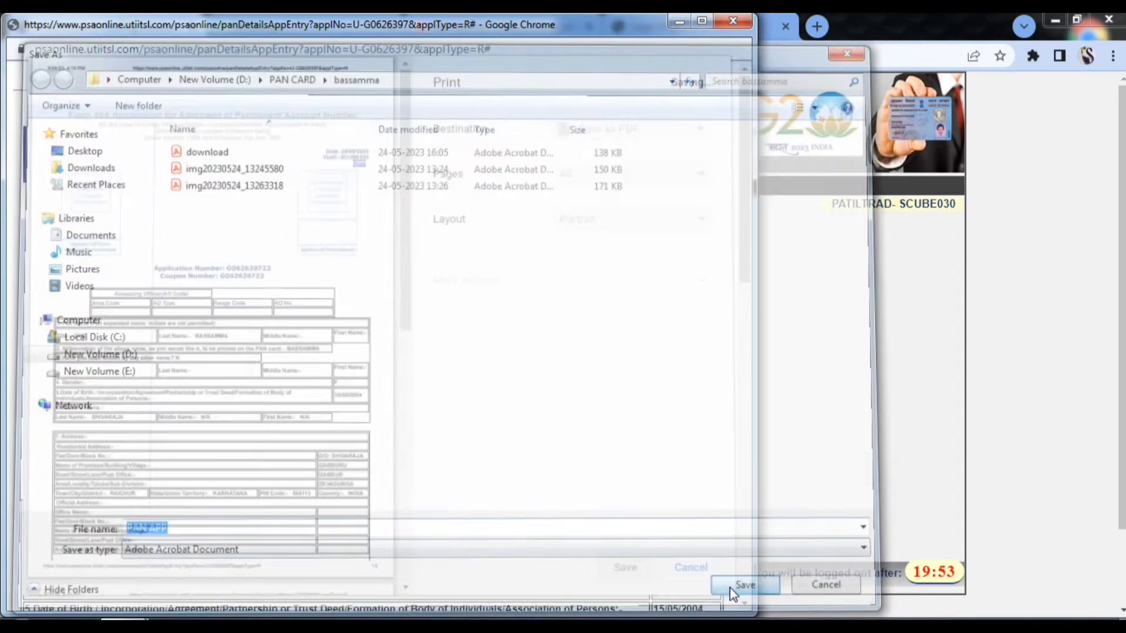
pyautogui.scroll(-5, 409, 287)
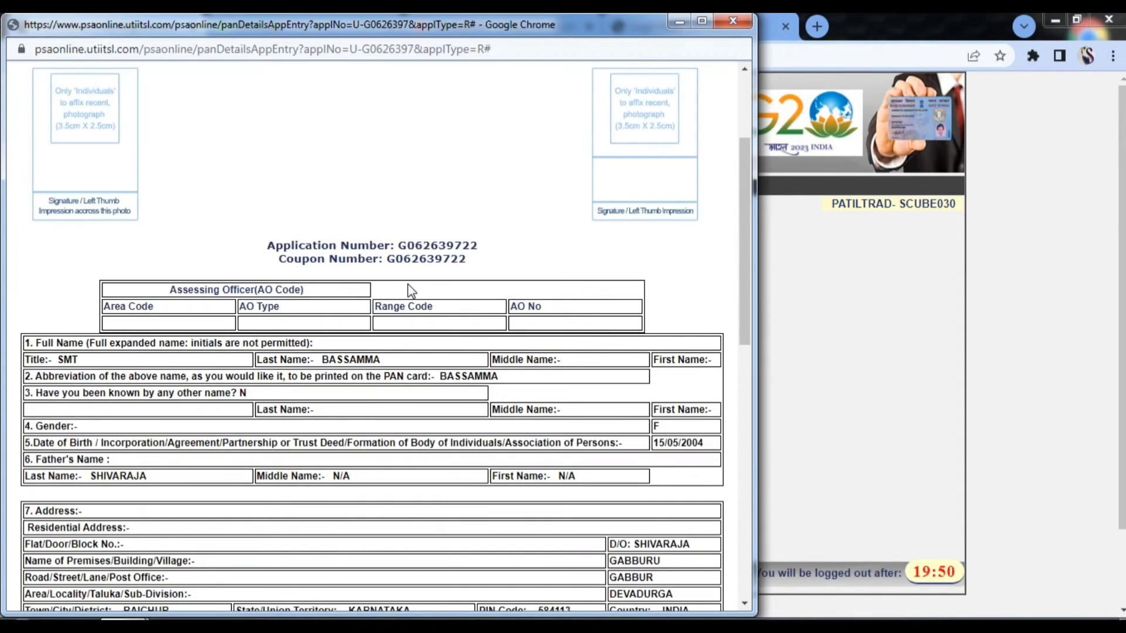
# - Review the full Form 49A popup, then close it to return to the PSA home page
pyautogui.scroll(-5, 411, 288)
pyautogui.scroll(-5, 409, 287)
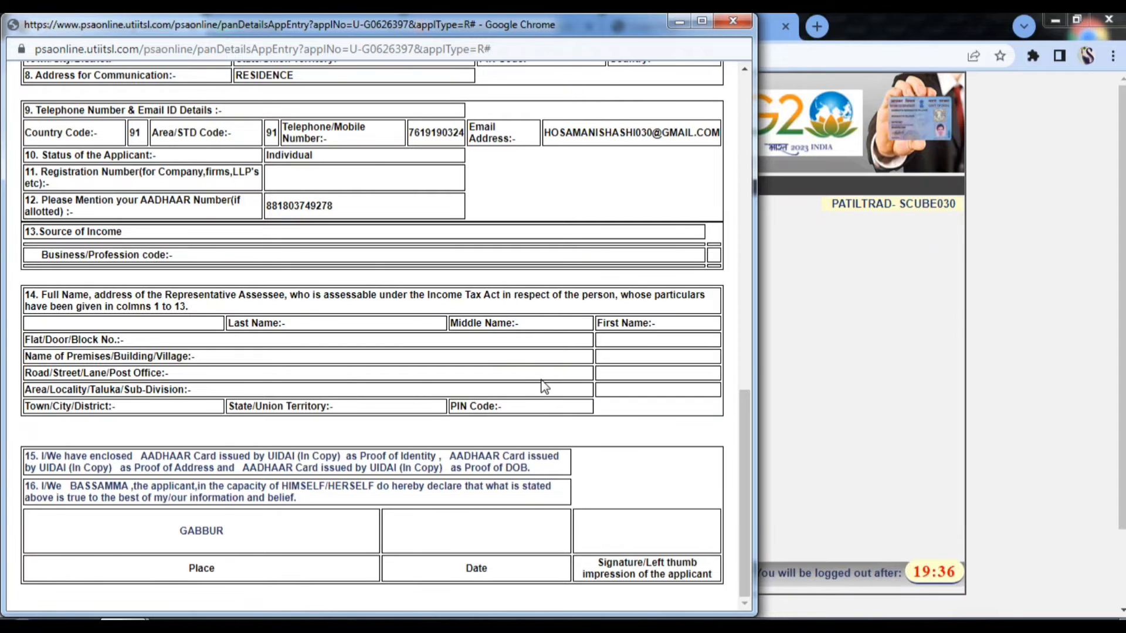
pyautogui.scroll(3, 542, 385)
pyautogui.scroll(12, 543, 385)
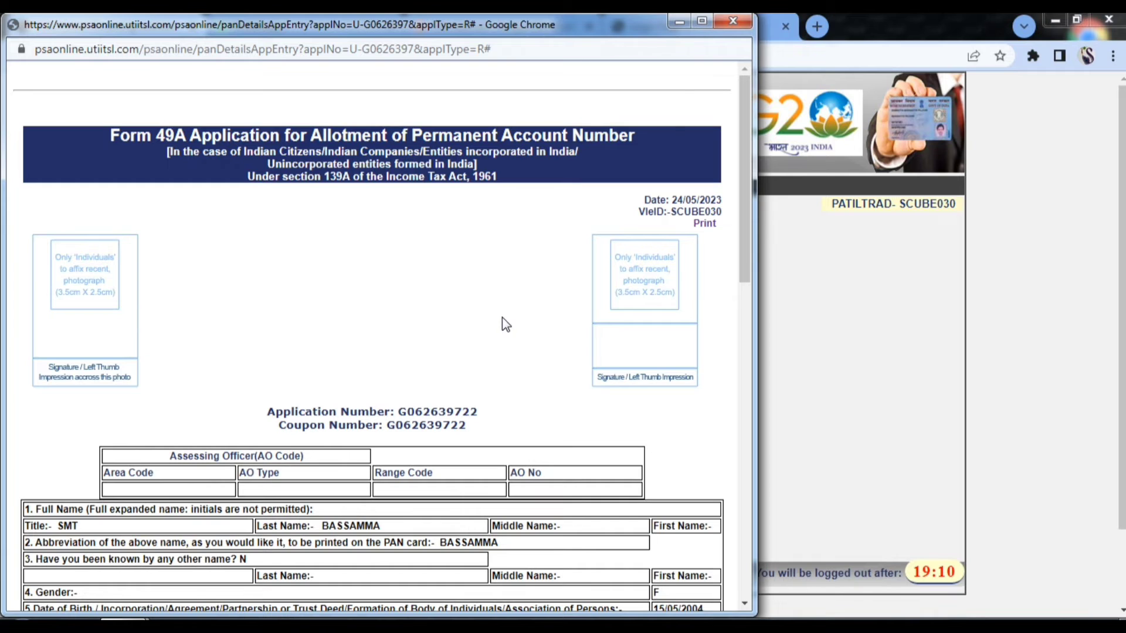
pyautogui.click(679, 23)
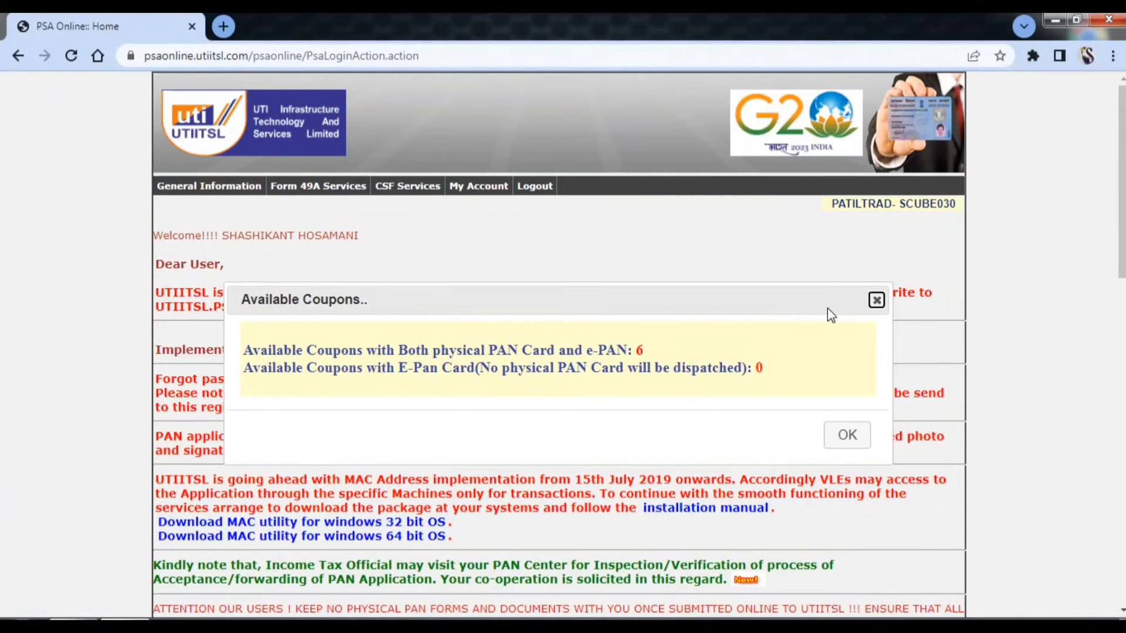
# - Dismiss the available coupons notice and go to Form 49A Services > Upload Document
pyautogui.click(875, 302)
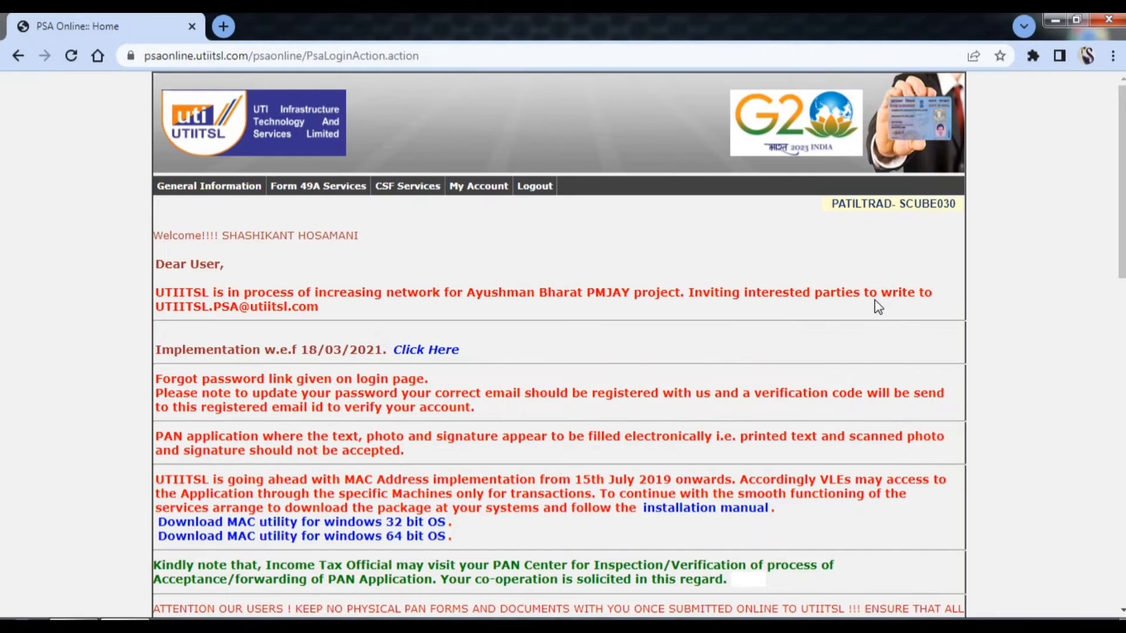
pyautogui.click(339, 191)
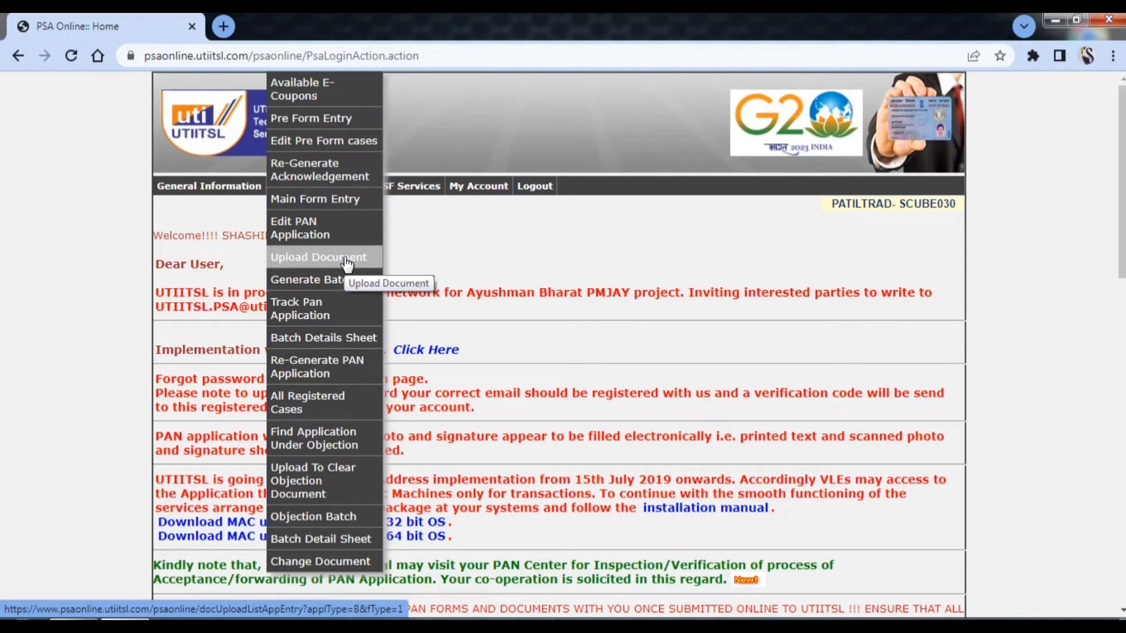
pyautogui.click(347, 263)
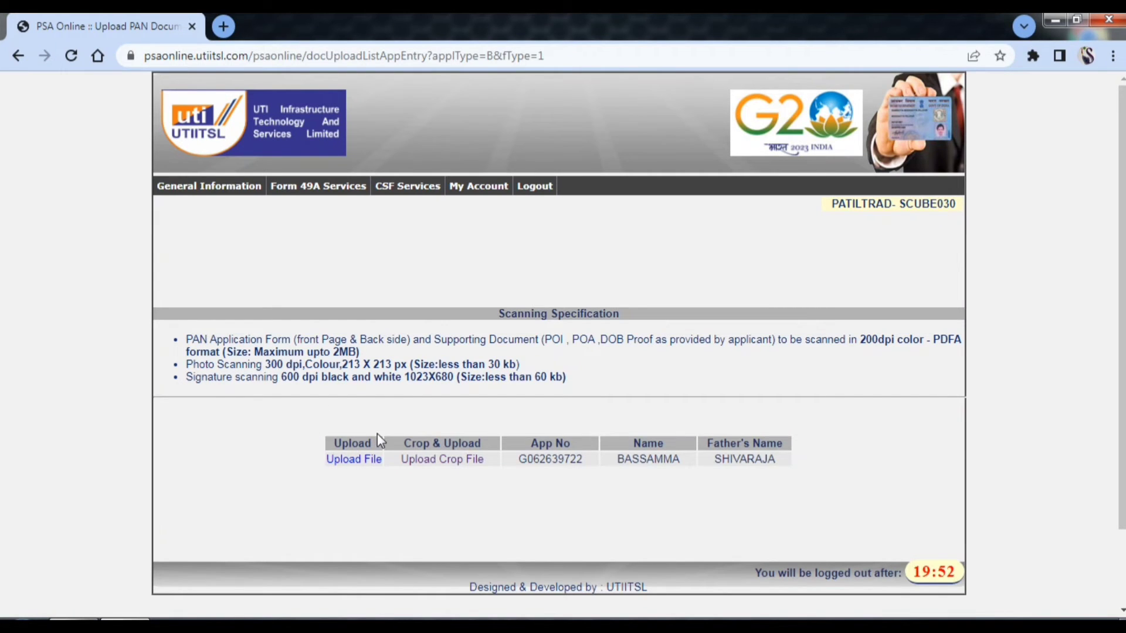
# - Start the upload for the pending application and attach PAN APP.pdf as the PAN form
pyautogui.click(354, 460)
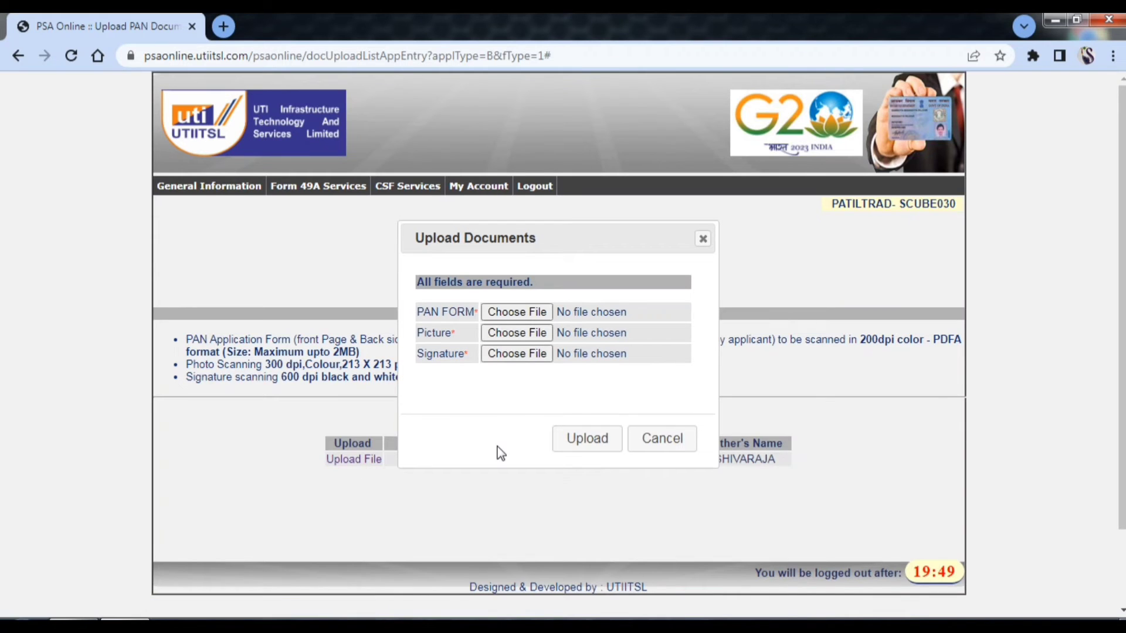
pyautogui.click(504, 314)
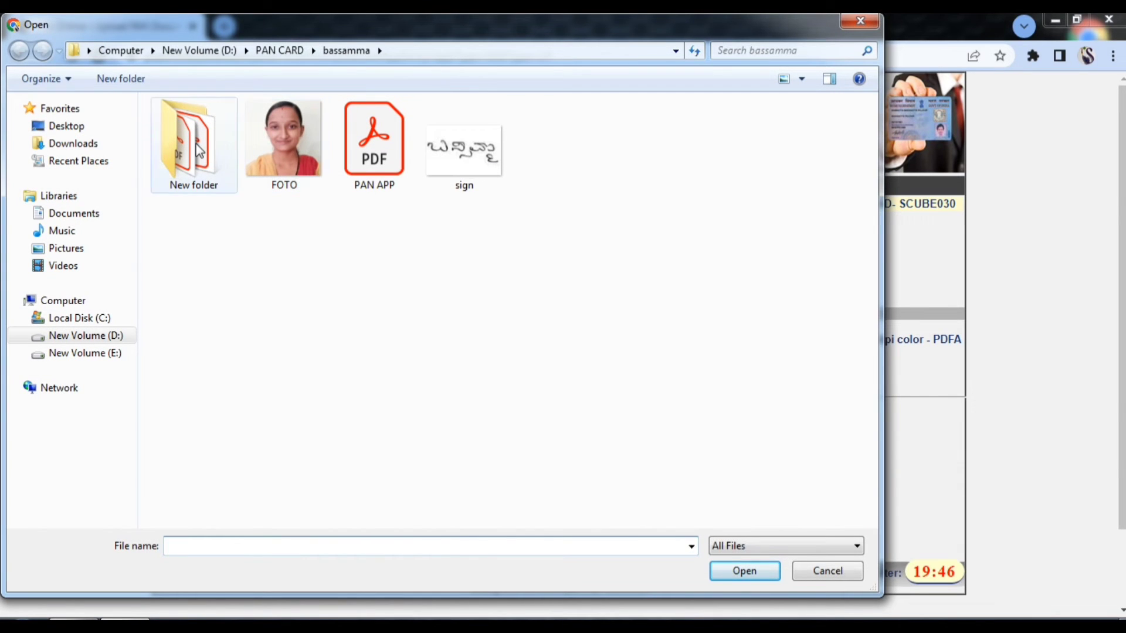
pyautogui.click(378, 159)
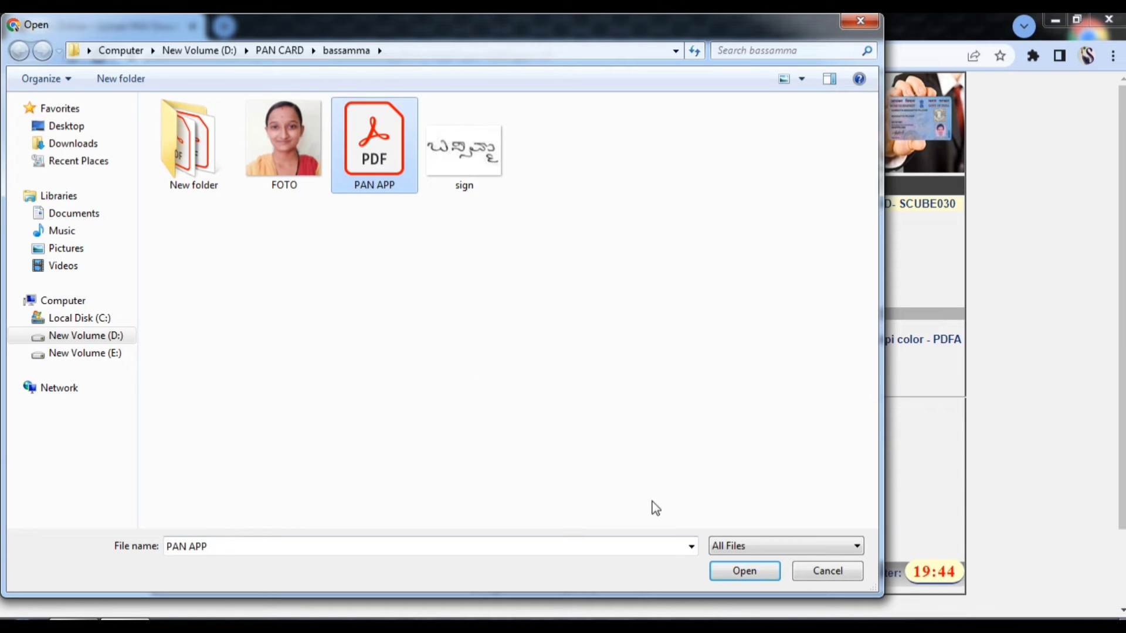
pyautogui.click(735, 575)
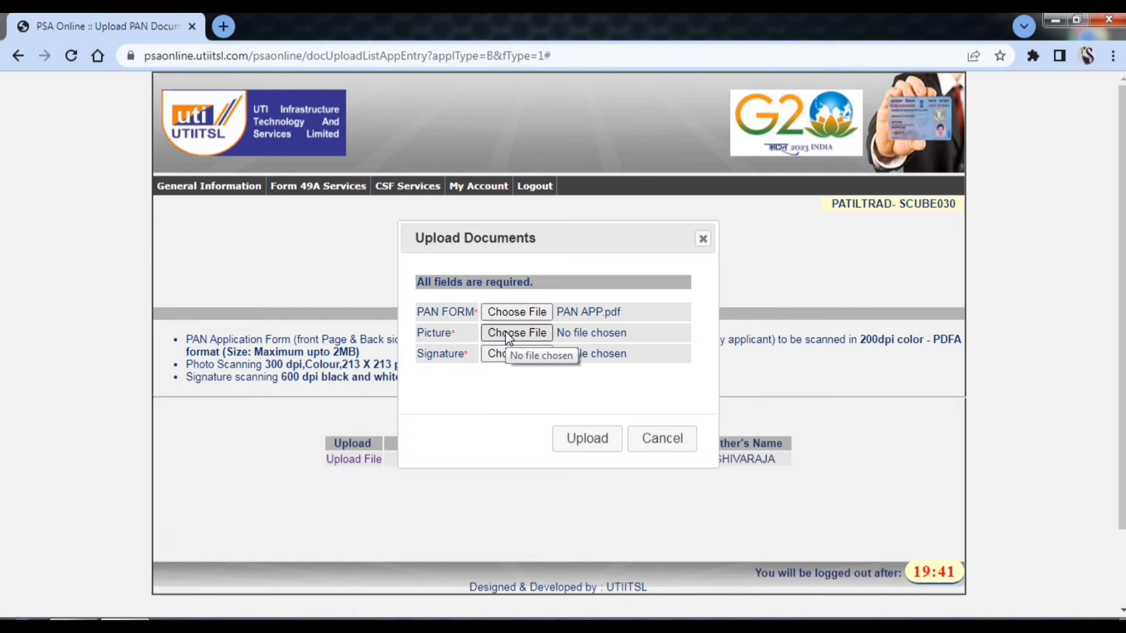
pyautogui.click(508, 333)
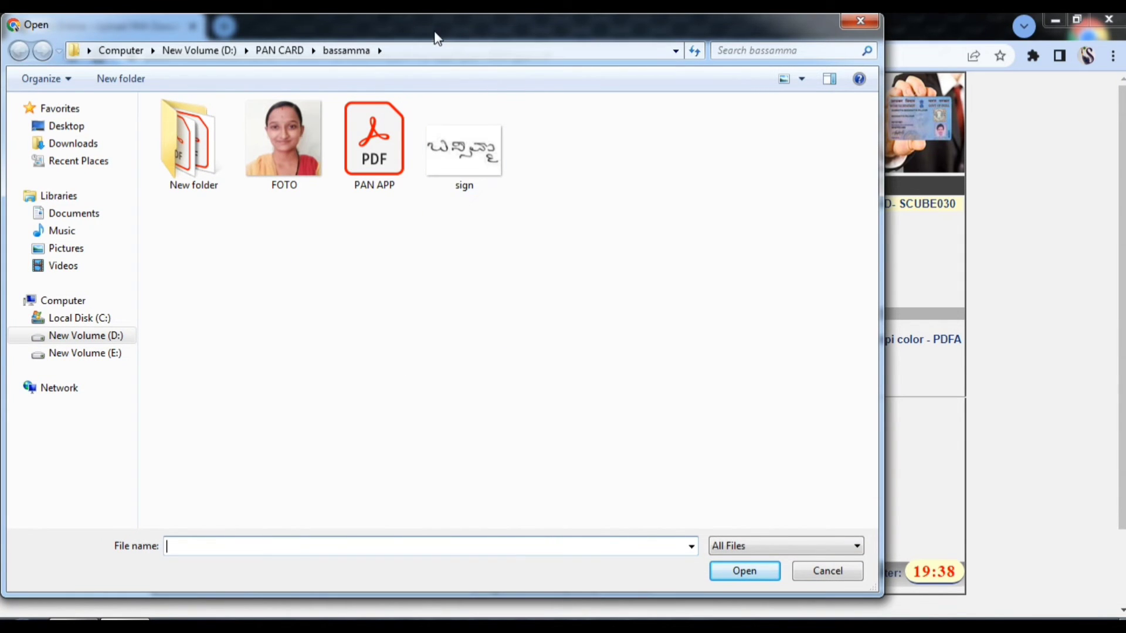
pyautogui.moveTo(434, 33); pyautogui.dragTo(496, 157)
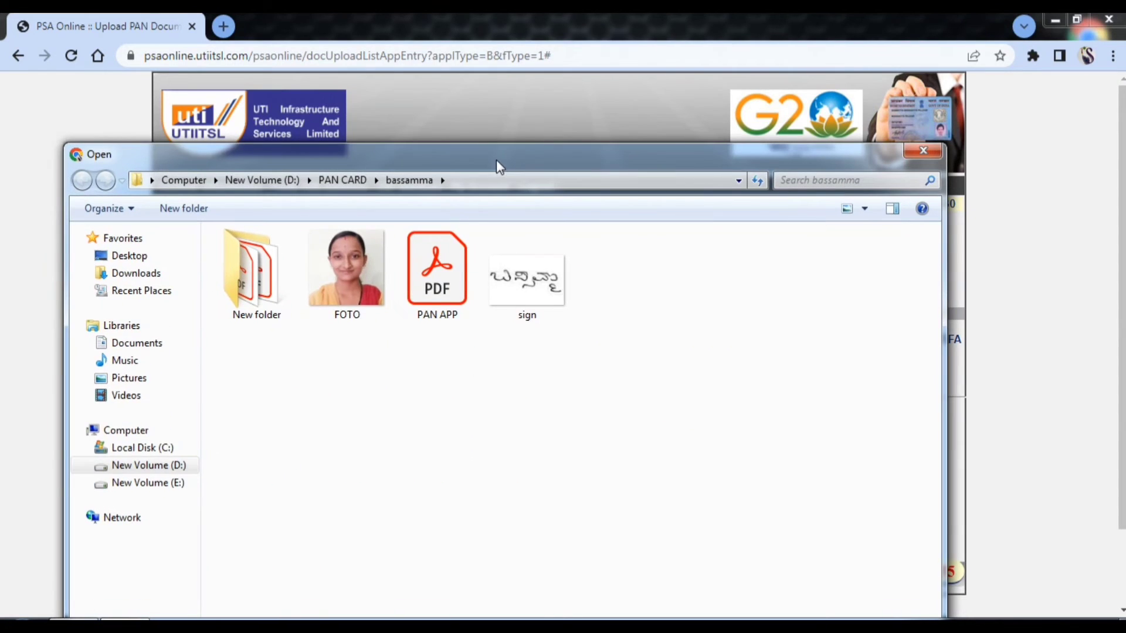
pyautogui.click(346, 271)
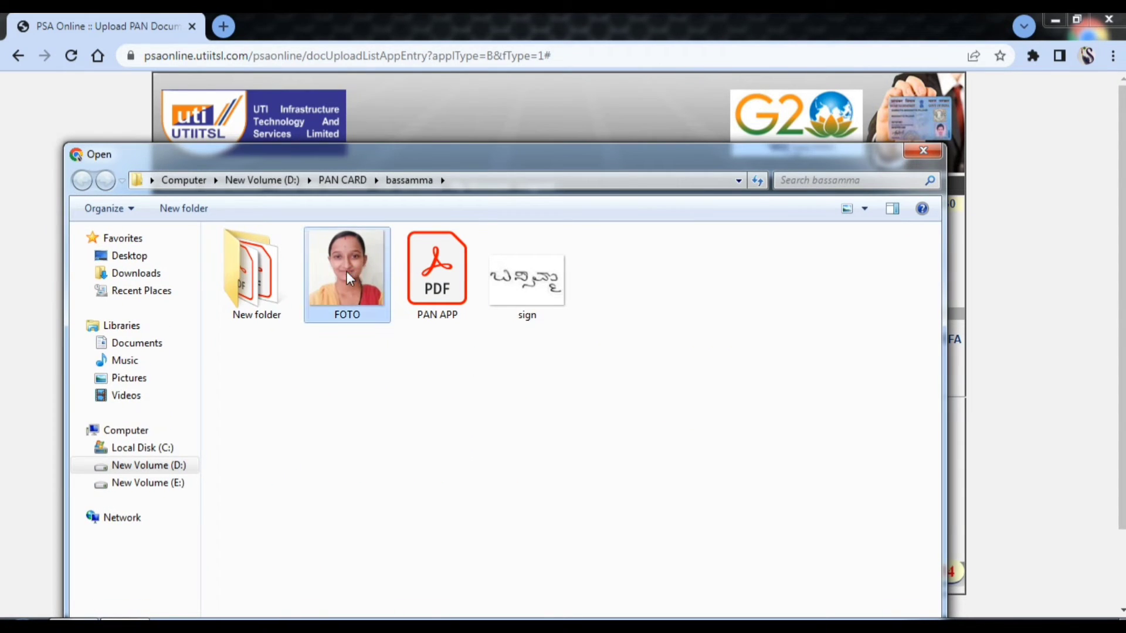
pyautogui.moveTo(446, 154); pyautogui.dragTo(446, 40)
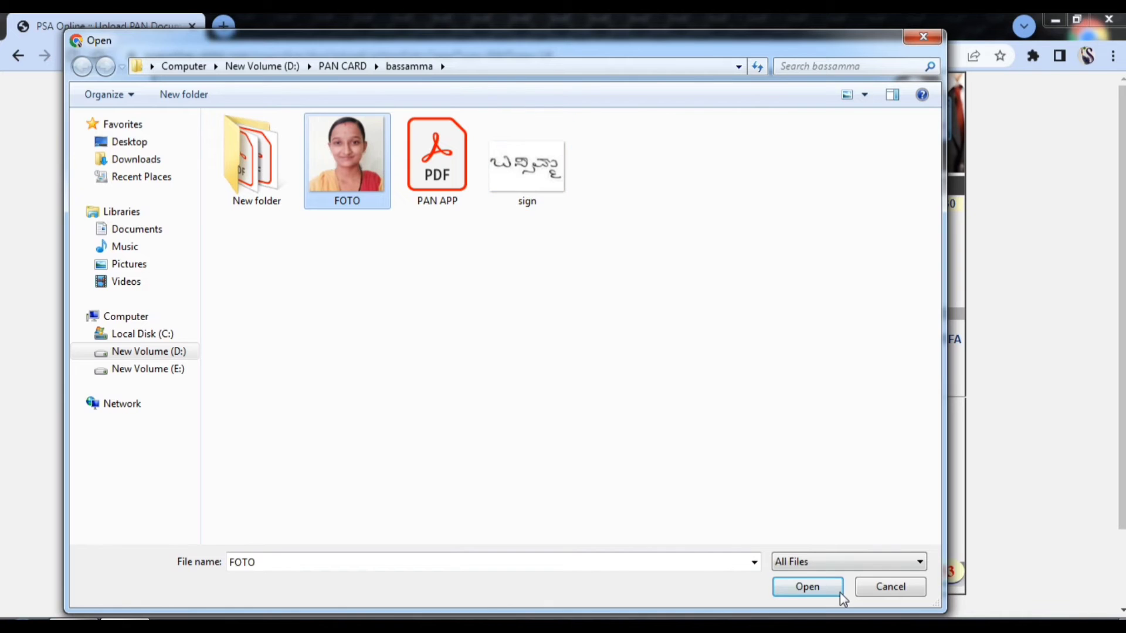
pyautogui.click(813, 589)
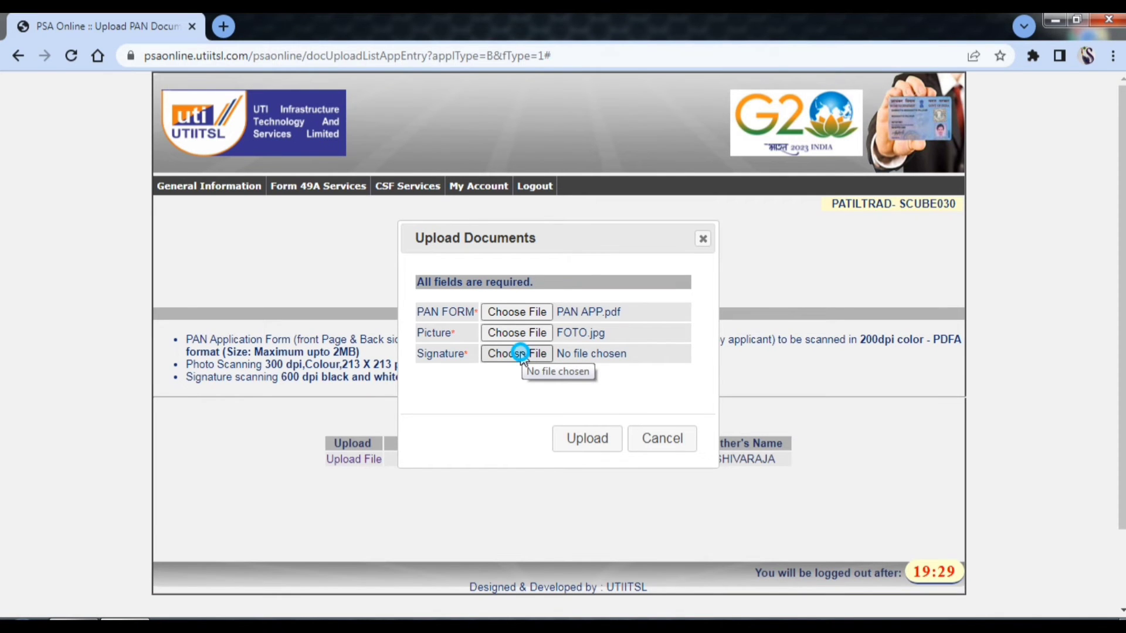
pyautogui.click(520, 352)
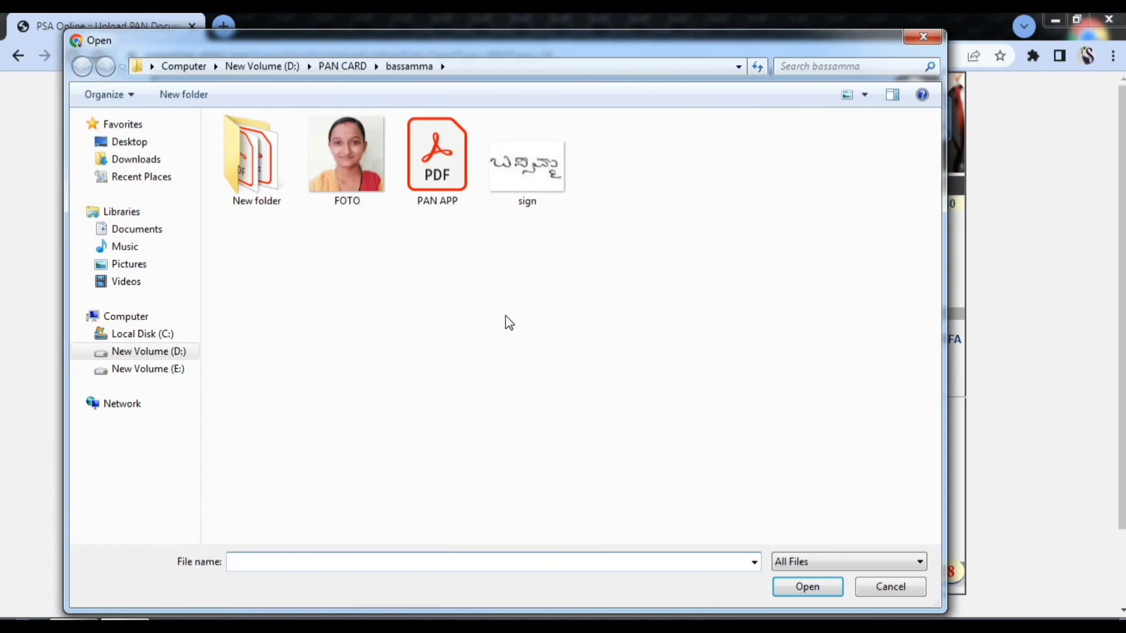
pyautogui.click(527, 154)
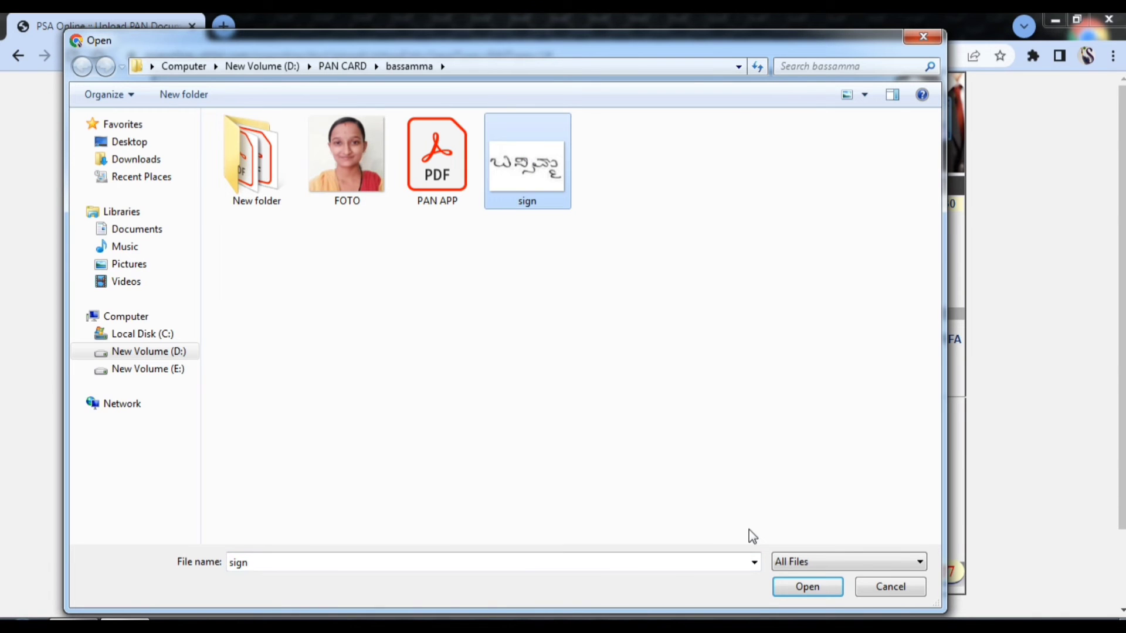
pyautogui.click(798, 589)
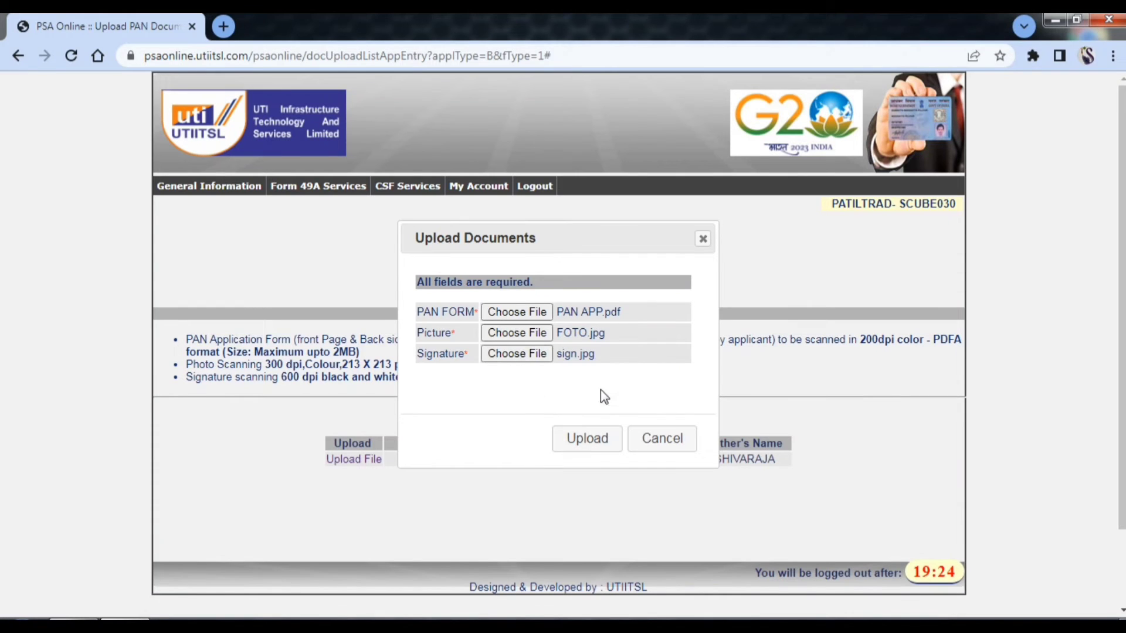
# - Upload the three attached documents and acknowledge the Documents Uploaded confirmation
pyautogui.click(589, 446)
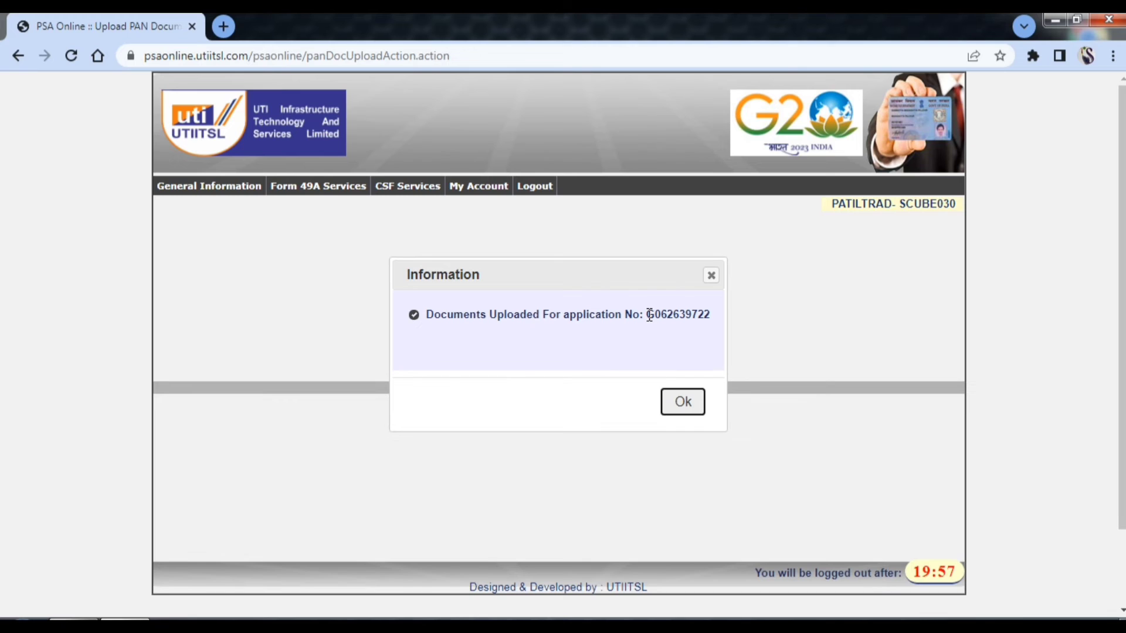
pyautogui.moveTo(650, 316); pyautogui.dragTo(710, 315)
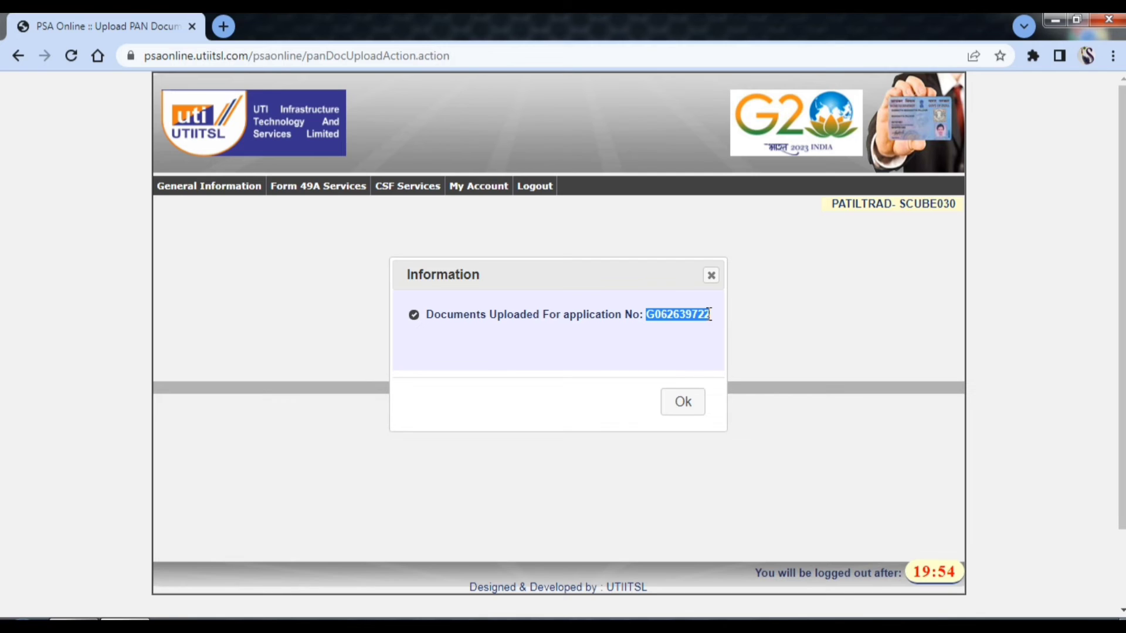
pyautogui.click(688, 407)
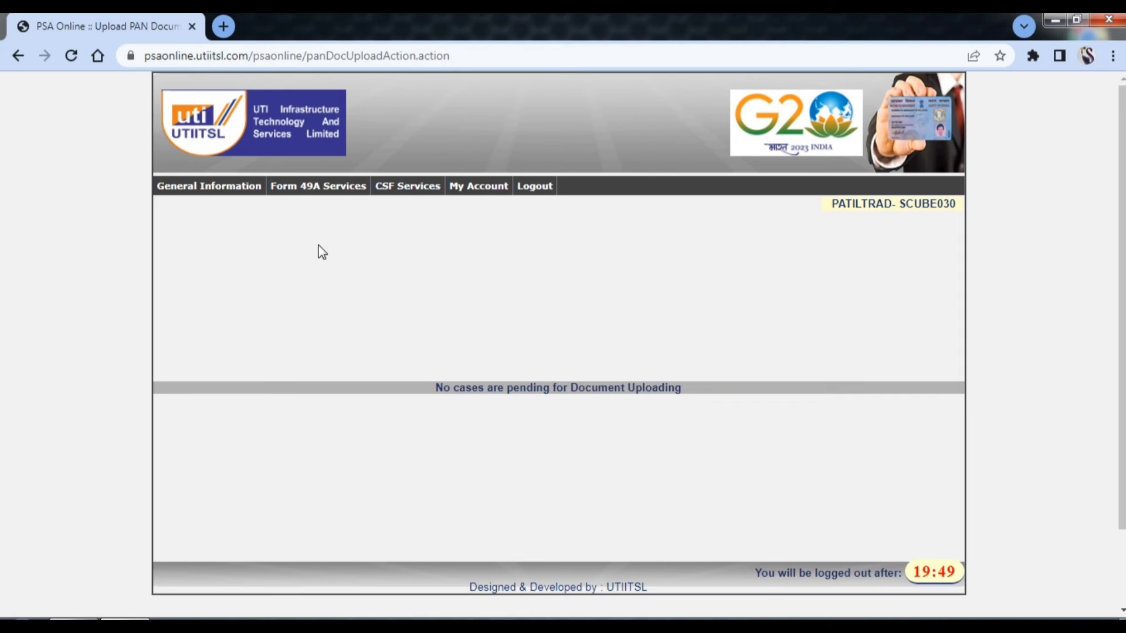
pyautogui.click(306, 193)
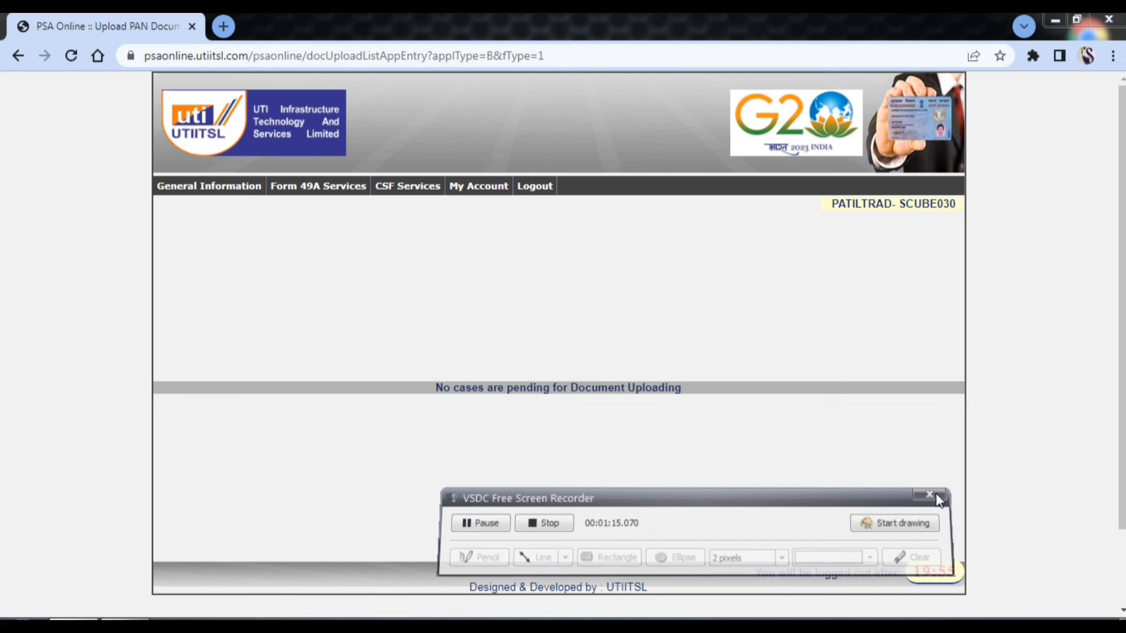
pyautogui.click(936, 495)
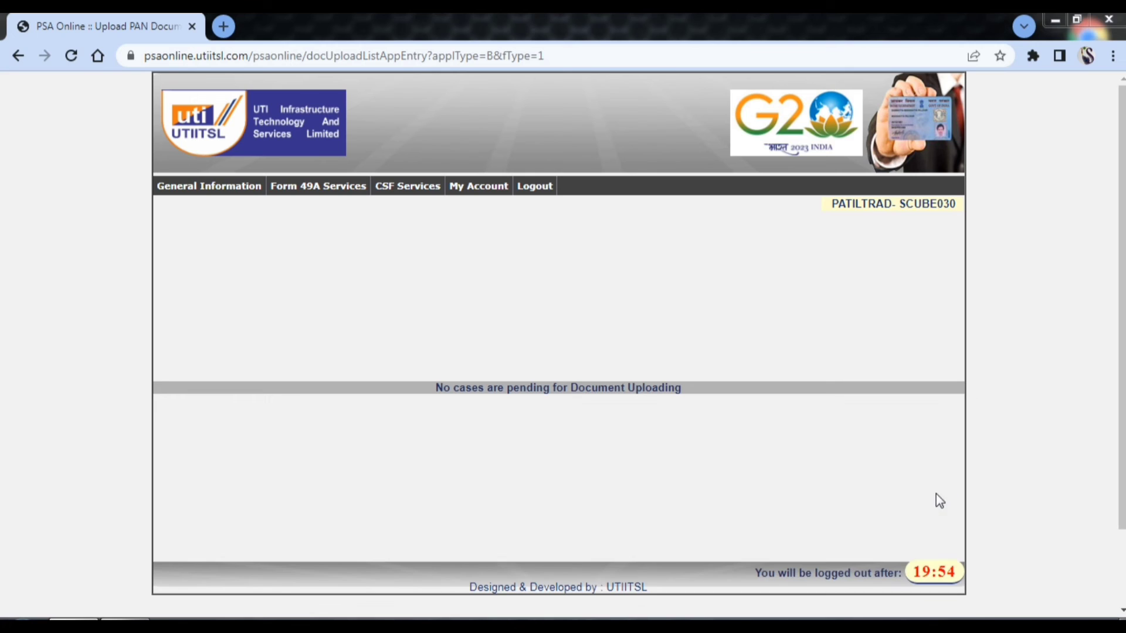
# - Generate a scanned batch with all applications selected, yielding a batch sheet of amount 107.00
pyautogui.click(305, 187)
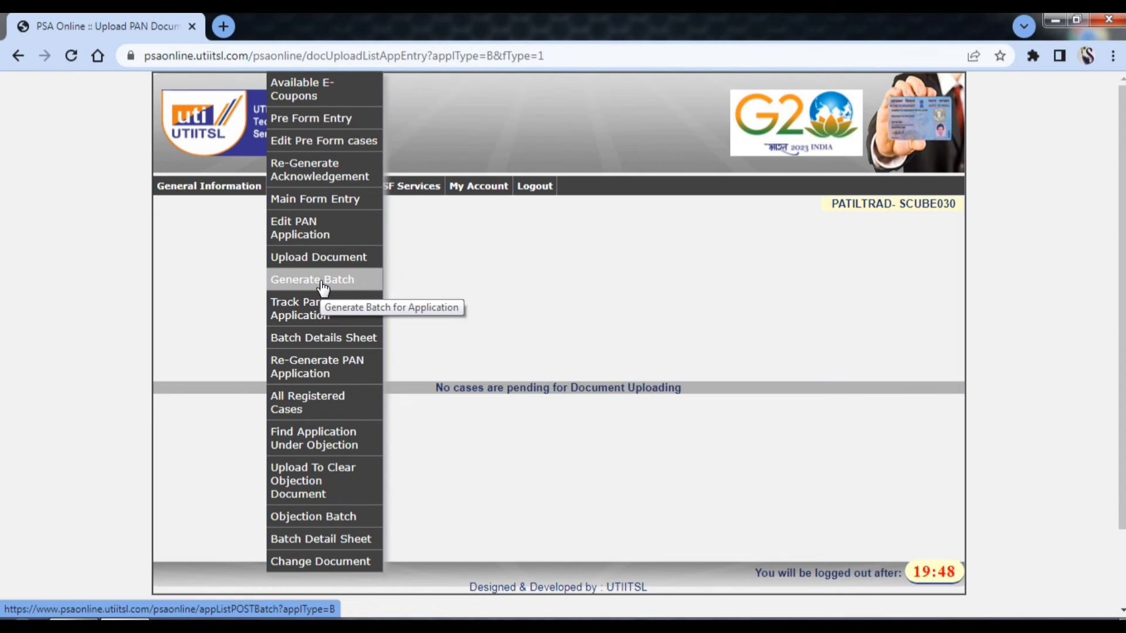
pyautogui.click(322, 286)
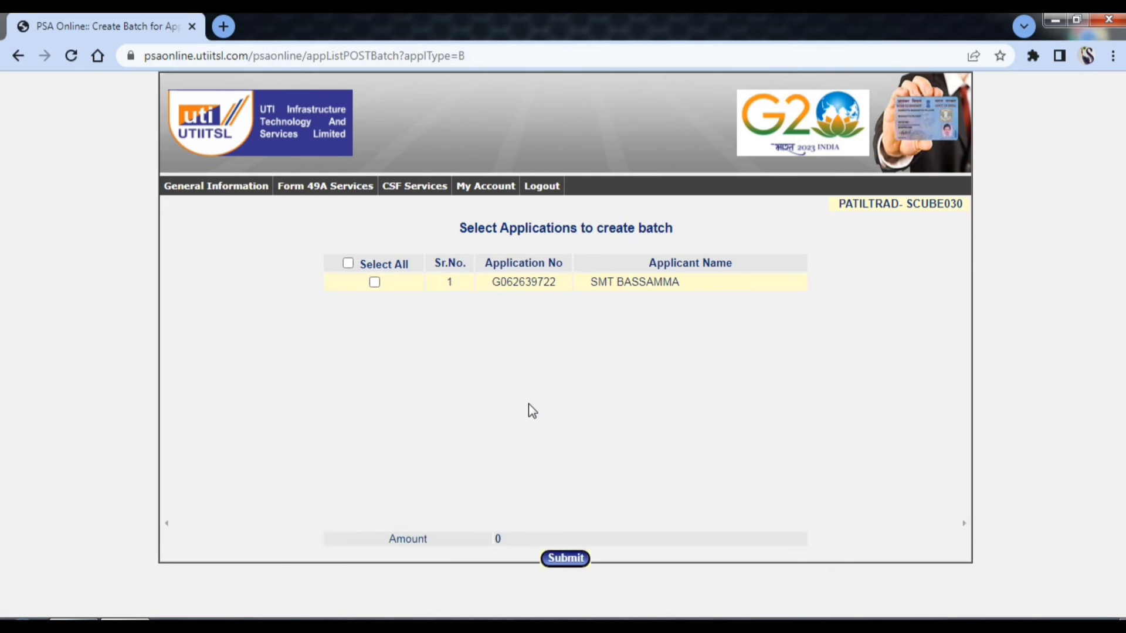
pyautogui.click(341, 275)
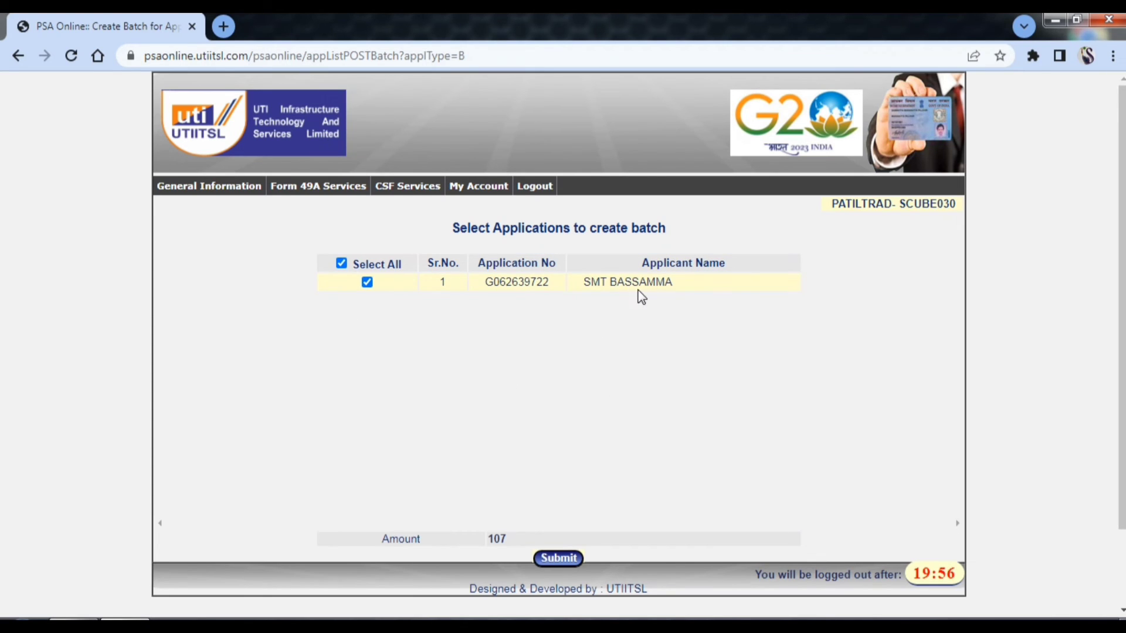
pyautogui.click(545, 560)
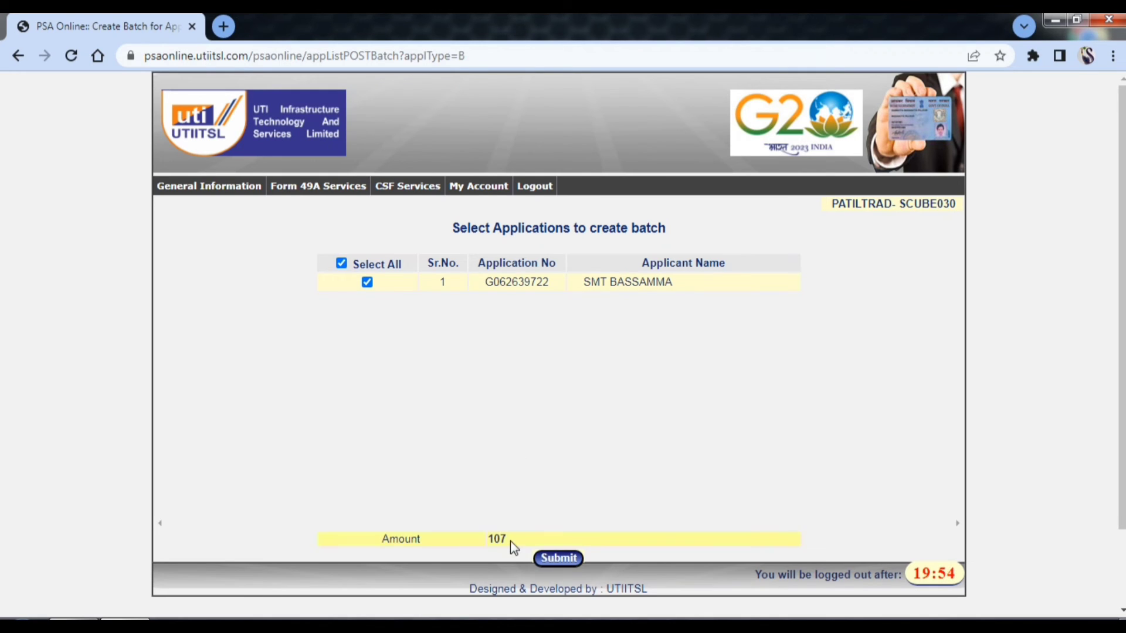
pyautogui.click(558, 557)
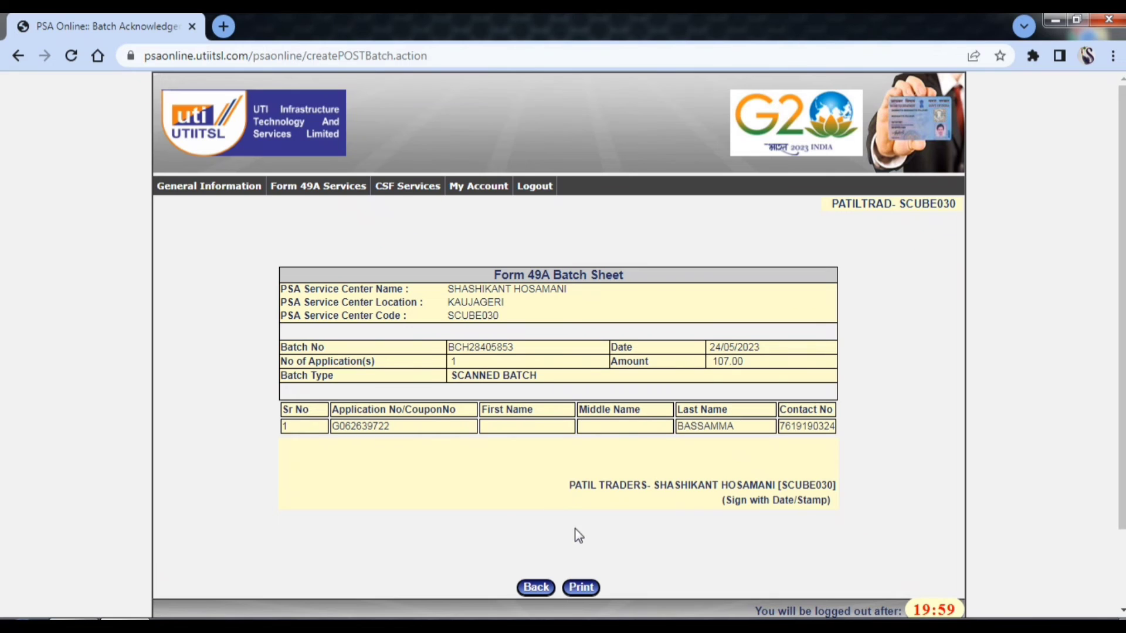
# - Print the Form 49A Batch Sheet to a Save as PDF preview
pyautogui.click(581, 587)
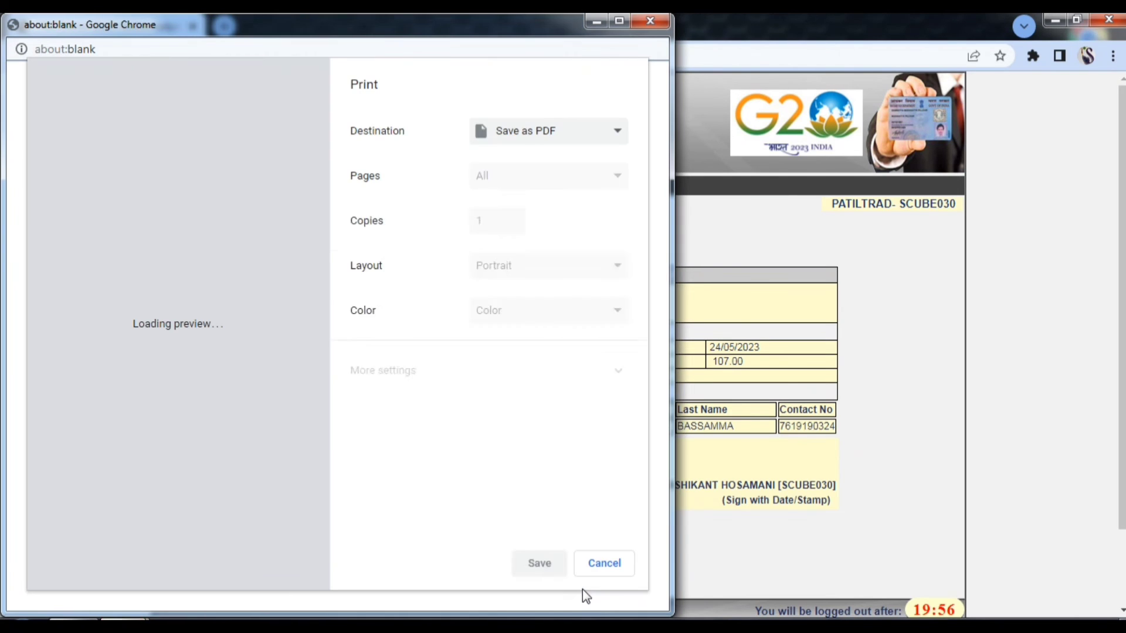